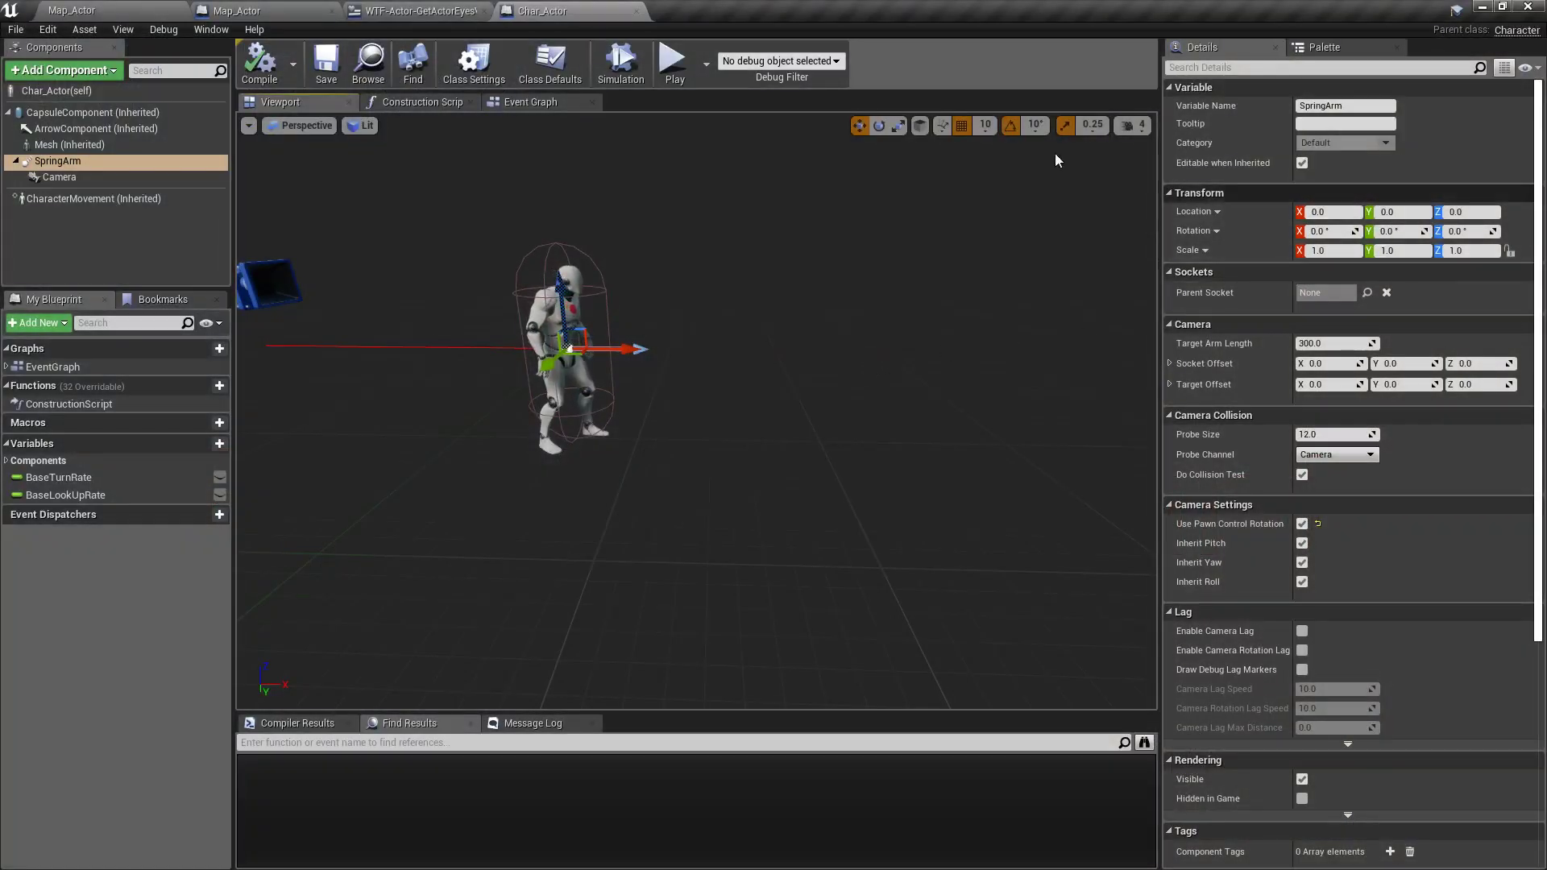
Run the game preview, turn, run and jump the character to examine the displayed eye location and rotation, and end the preview.
{"action": "left_click", "coordinate": [674, 60]}
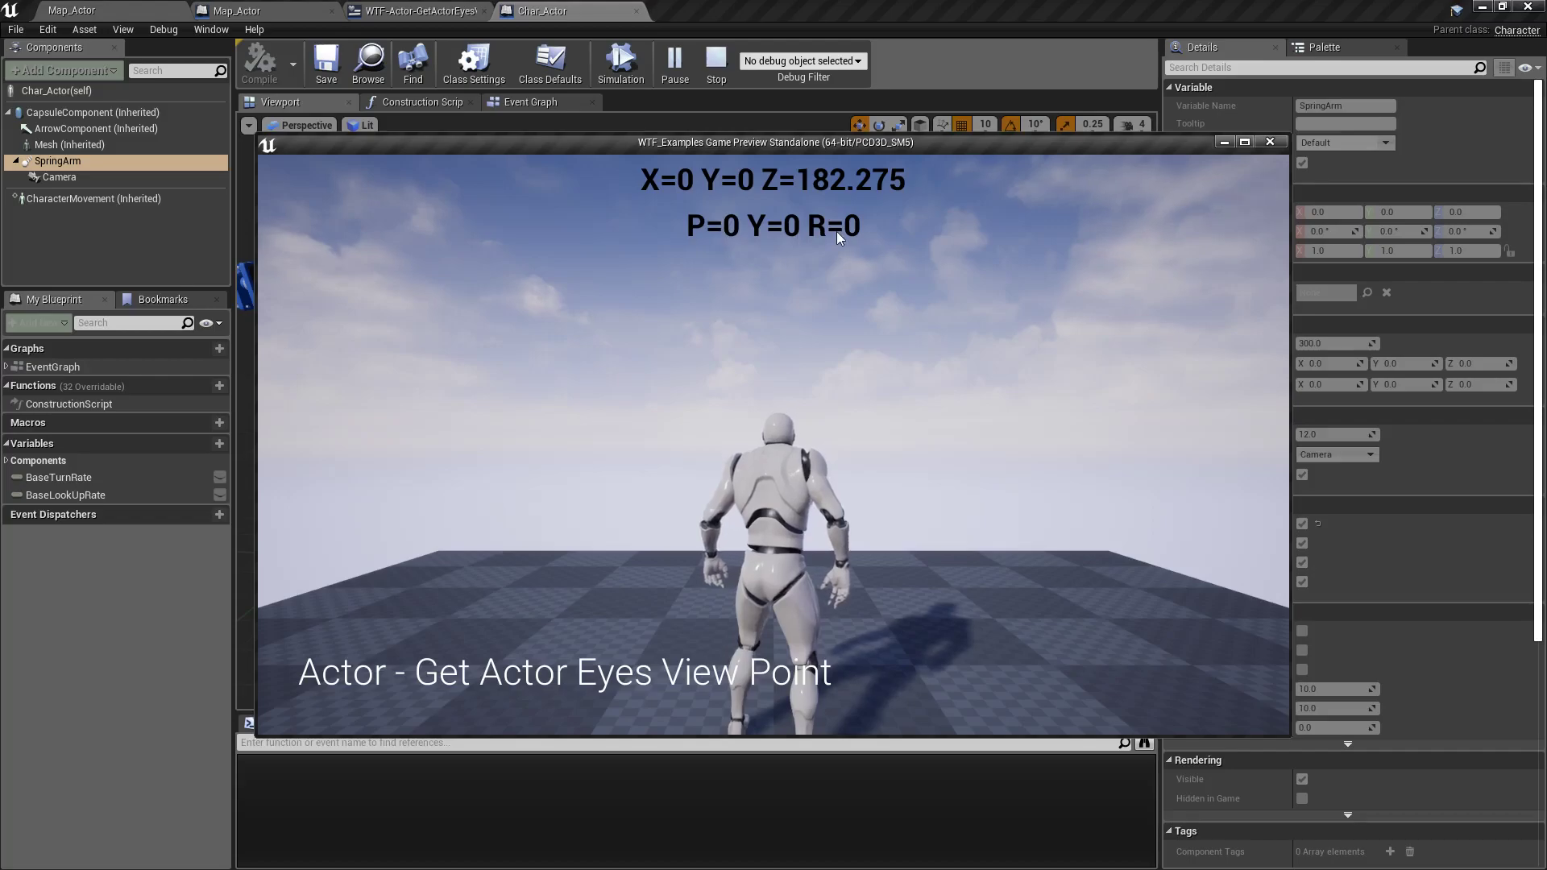
{"action": "left_click", "coordinate": [940, 344]}
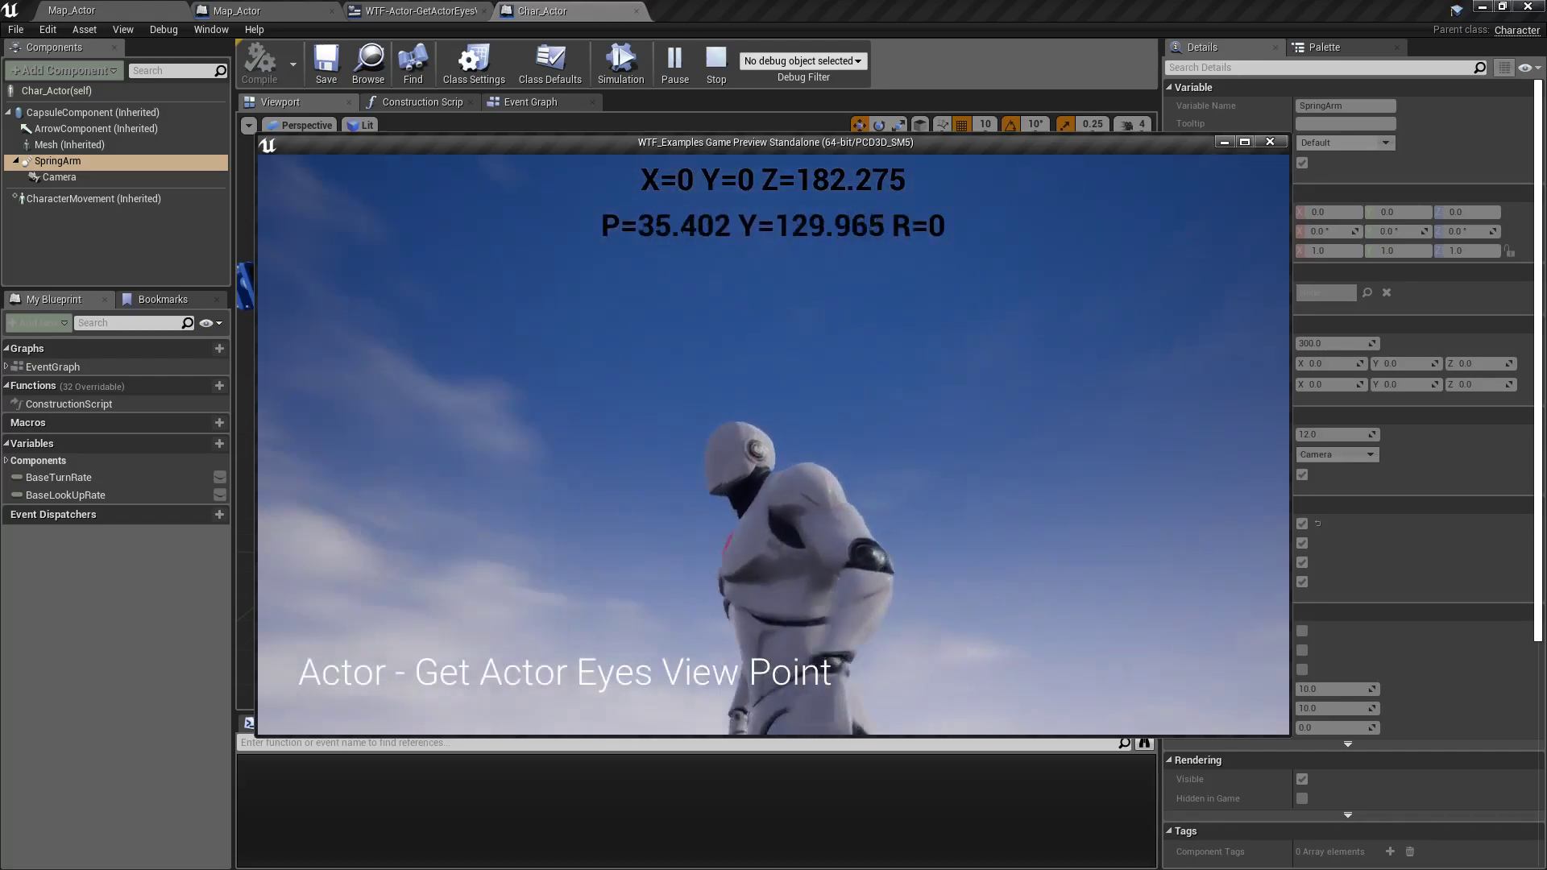
{"action": "key", "text": "w"}
{"action": "key", "text": "a"}
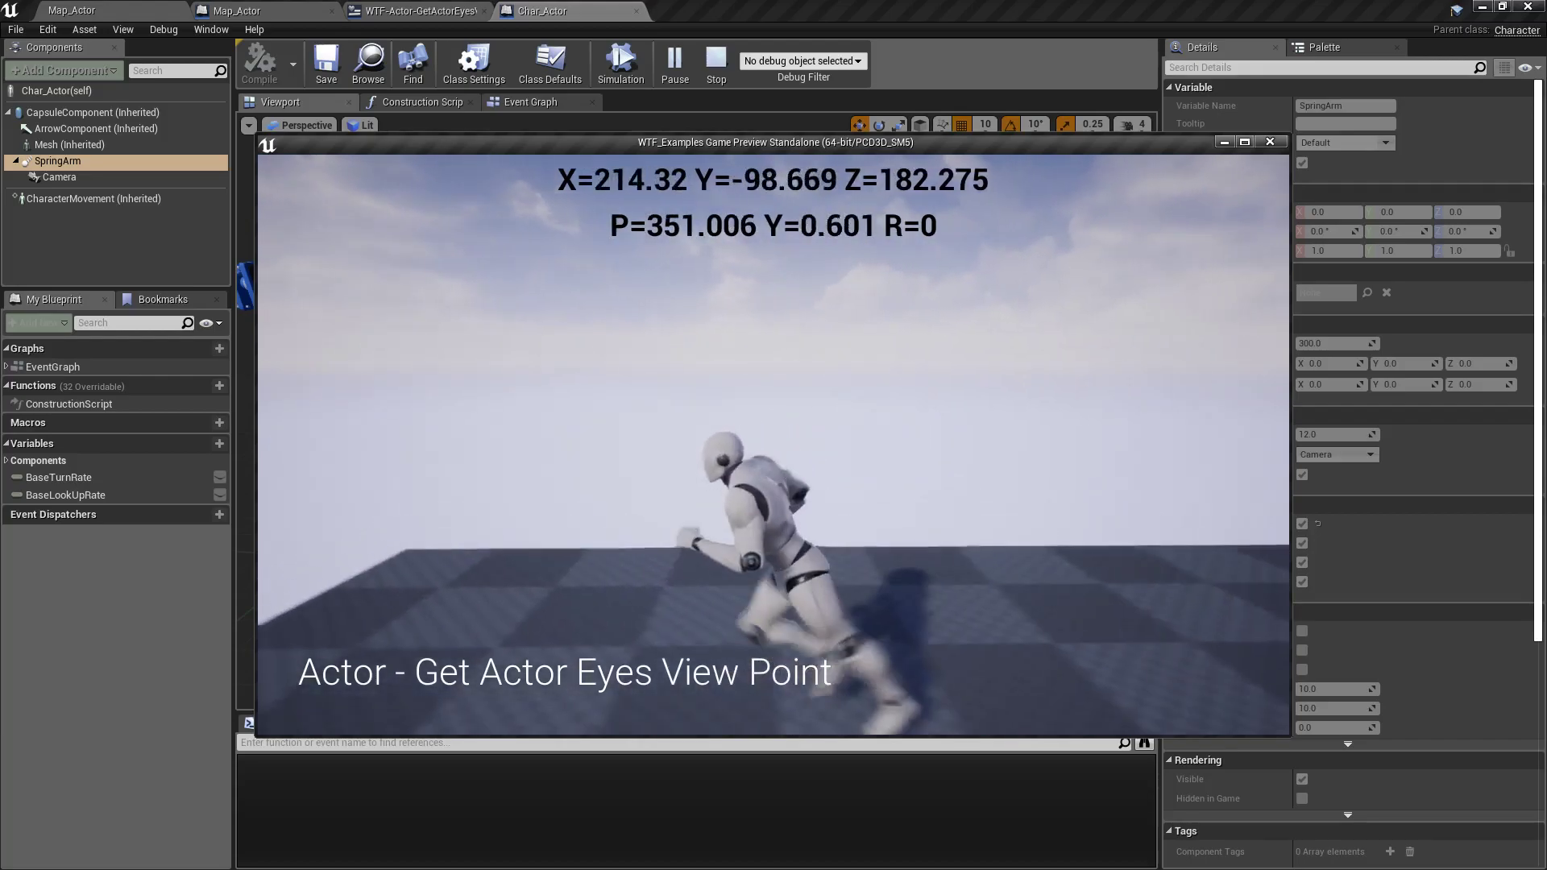
{"action": "key", "text": "s"}
{"action": "key", "text": "d"}
{"action": "key", "text": "w"}
{"action": "key", "text": "s"}
{"action": "key", "text": "a"}
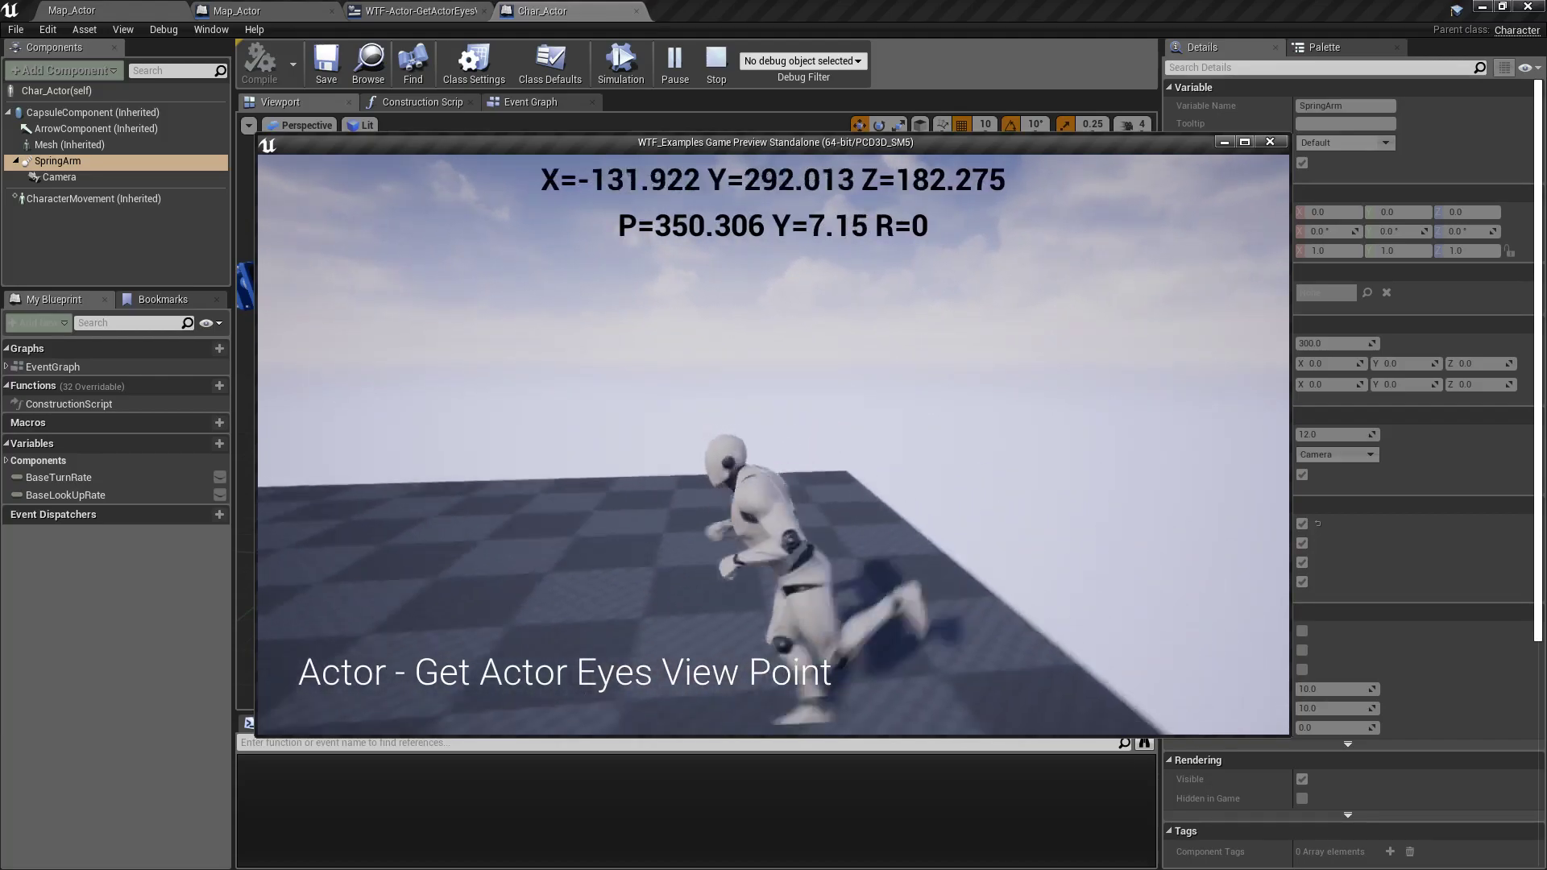
{"action": "key", "text": "d"}
{"action": "key", "text": "space"}
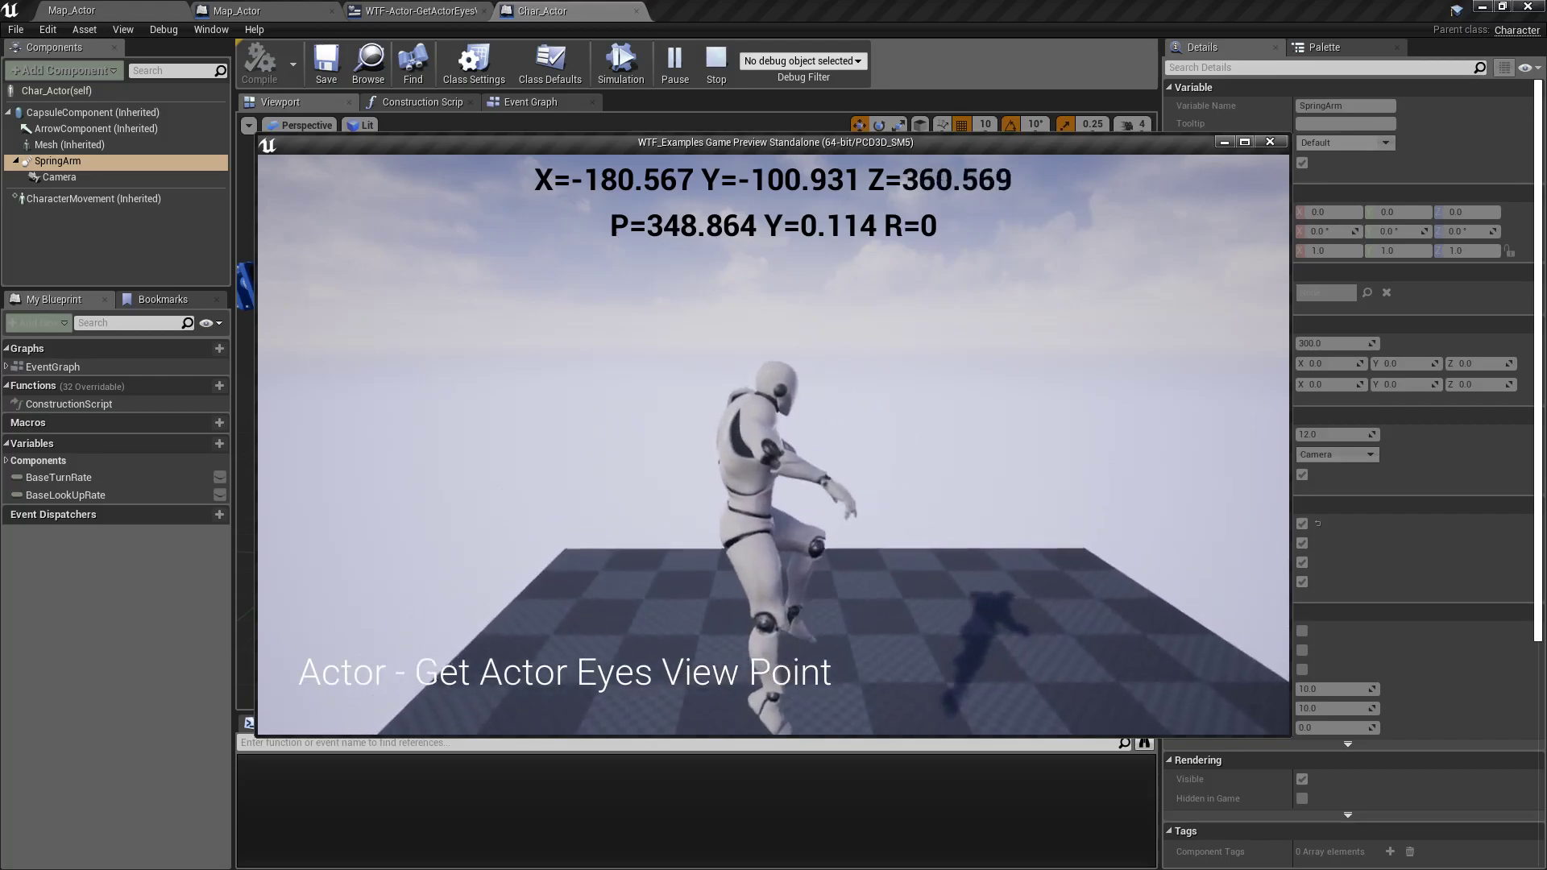
{"action": "key", "text": "space"}
{"action": "key", "text": "w"}
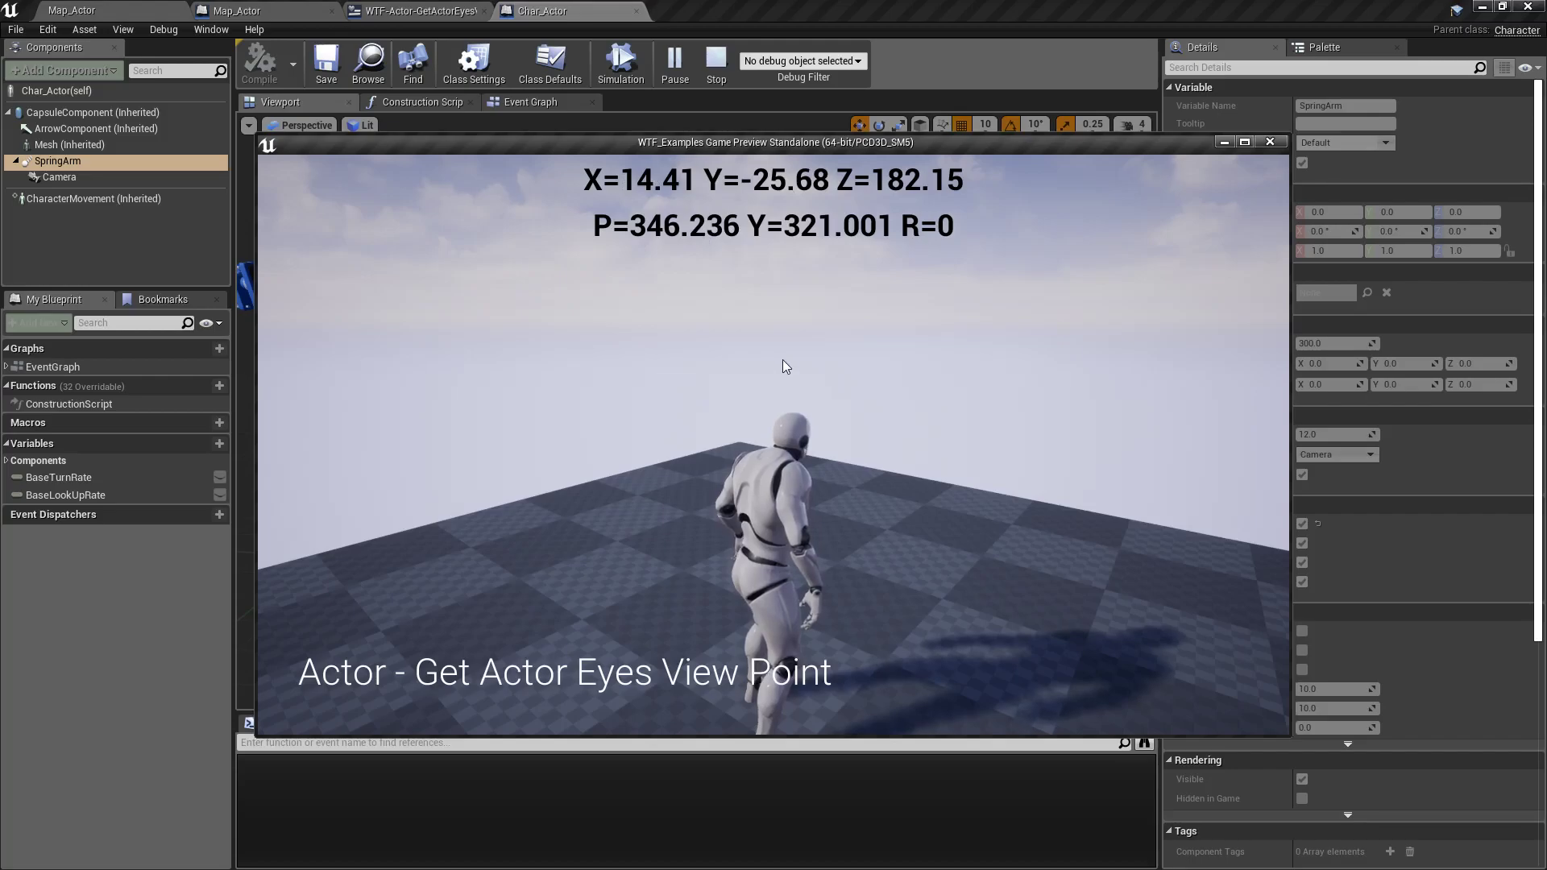
{"action": "key", "text": "Escape"}
Inspect the Get Actor Eyes View Point node and its description in the WTF-Actor-GetActorEyesViewPoint event graph.
{"action": "left_click", "coordinate": [403, 12]}
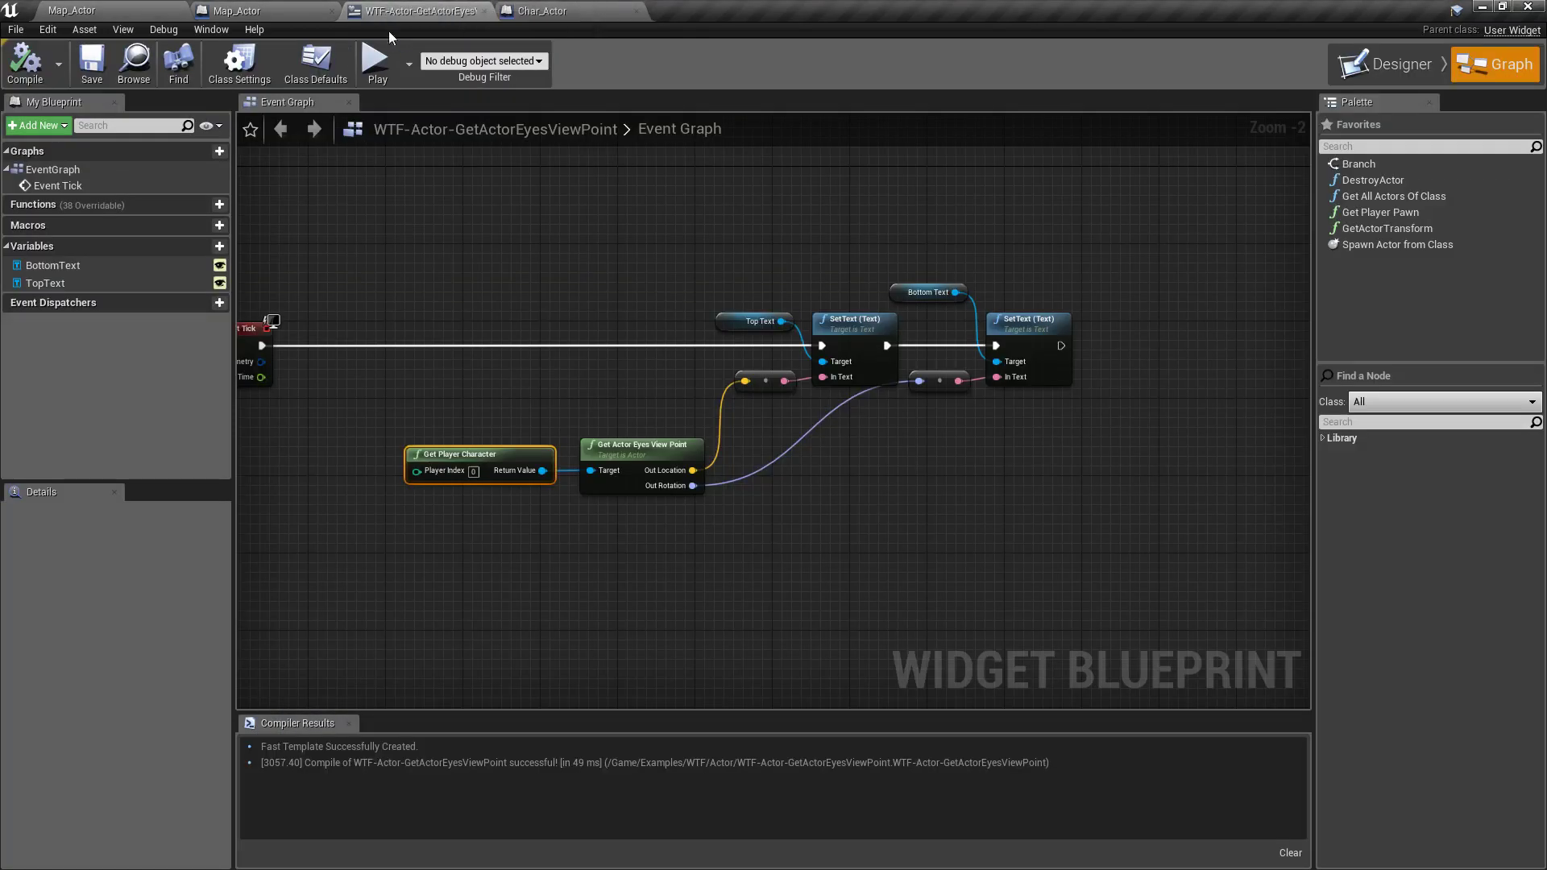
{"action": "scroll", "coordinate": [633, 438], "scroll_direction": "up", "scroll_amount": 2}
{"action": "right_click_drag", "start_coordinate": [637, 409], "coordinate": [667, 396]}
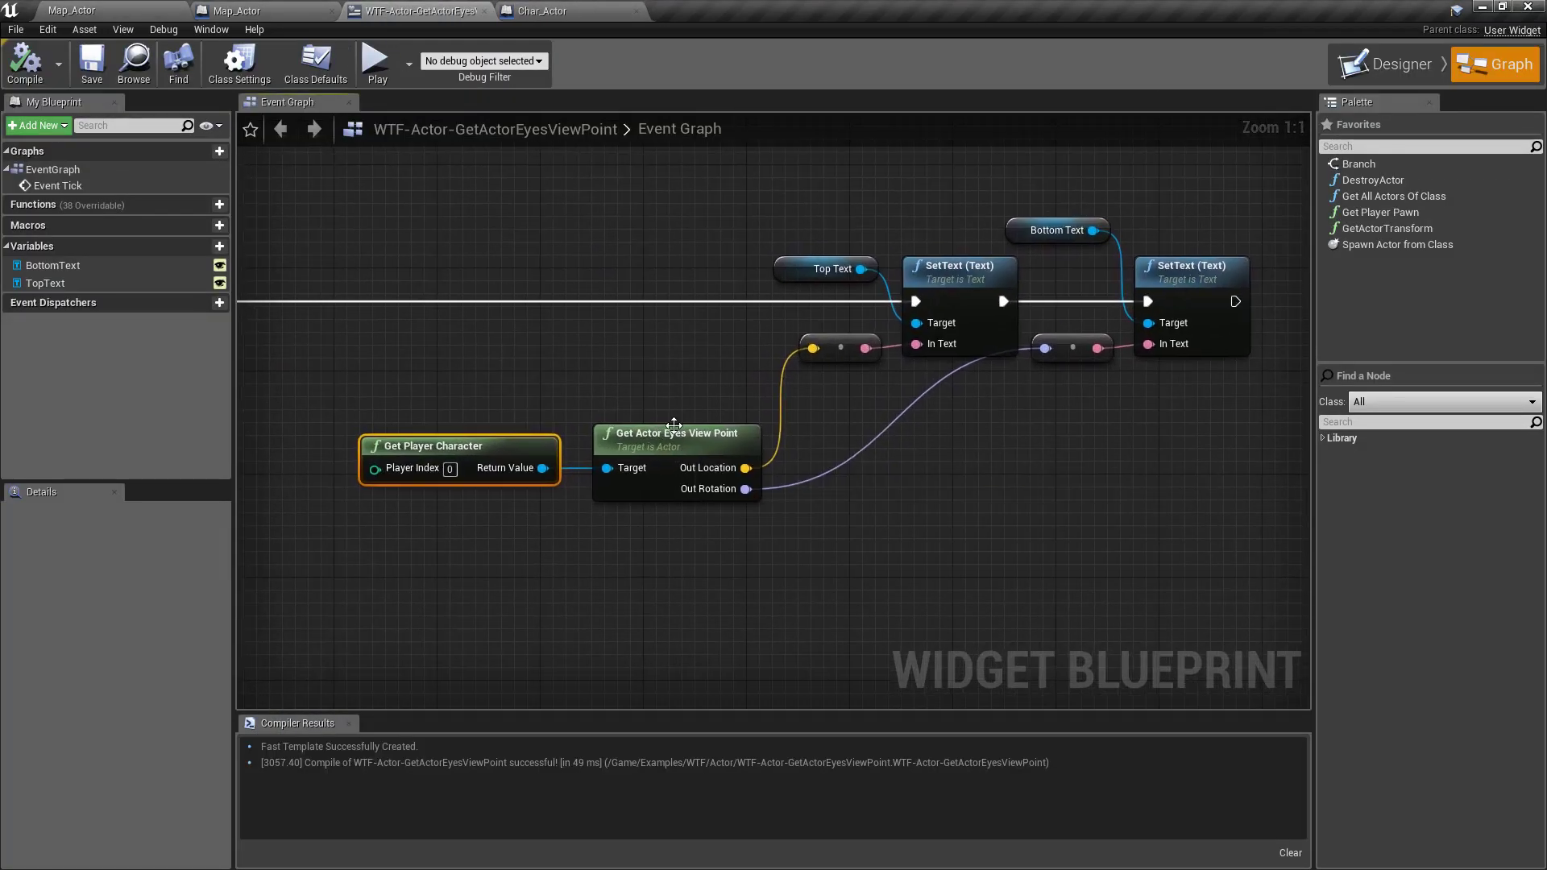
{"action": "left_click", "coordinate": [669, 436]}
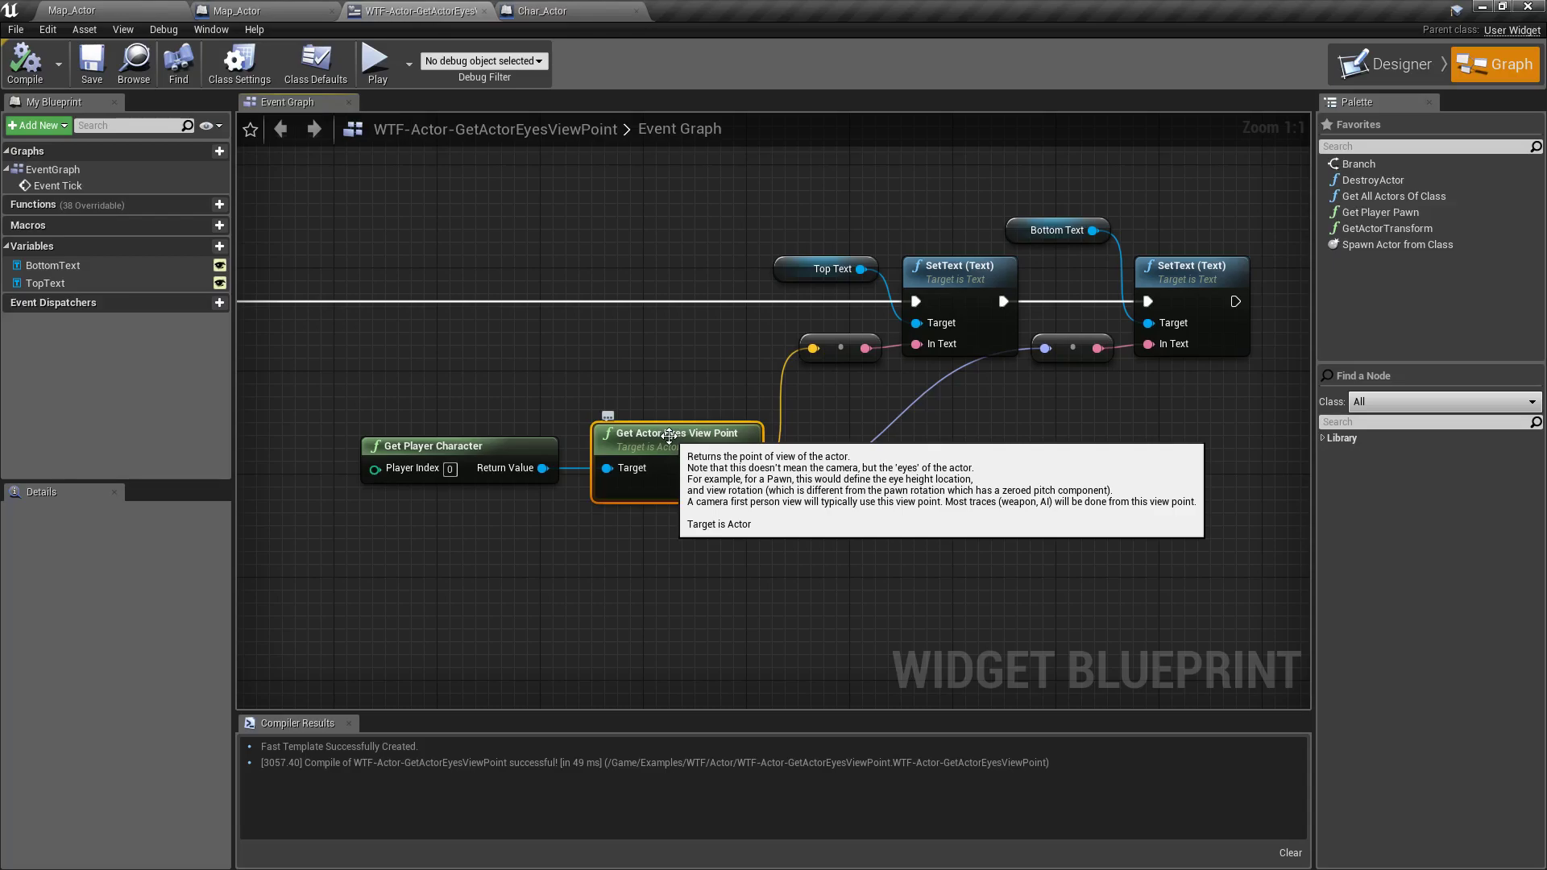
{"action": "right_click_drag", "start_coordinate": [574, 380], "coordinate": [702, 394]}
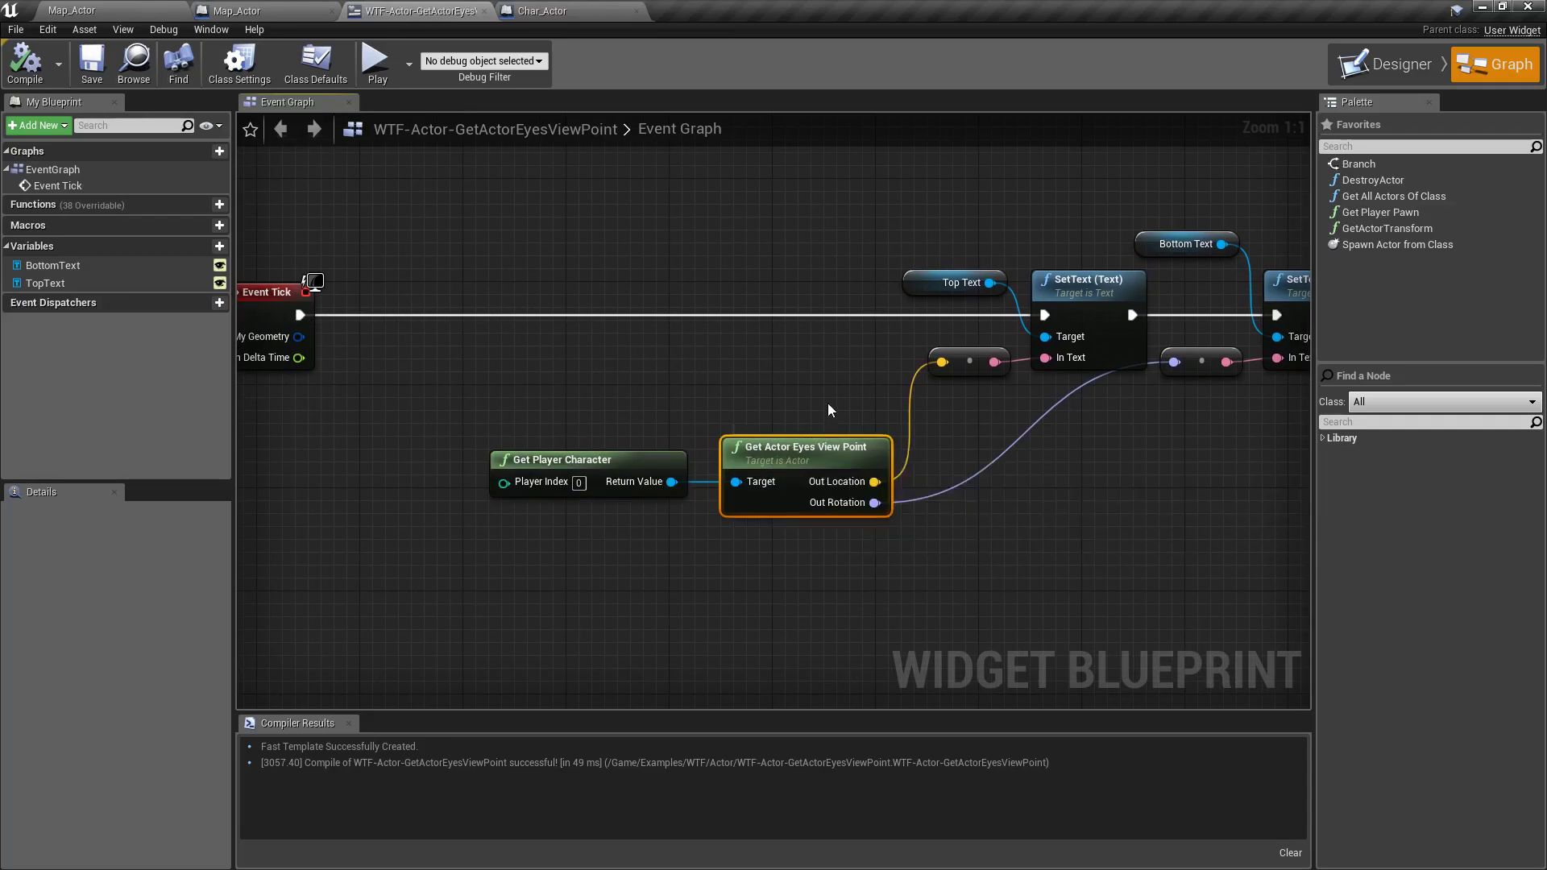
{"action": "right_click_drag", "start_coordinate": [807, 426], "coordinate": [629, 433]}
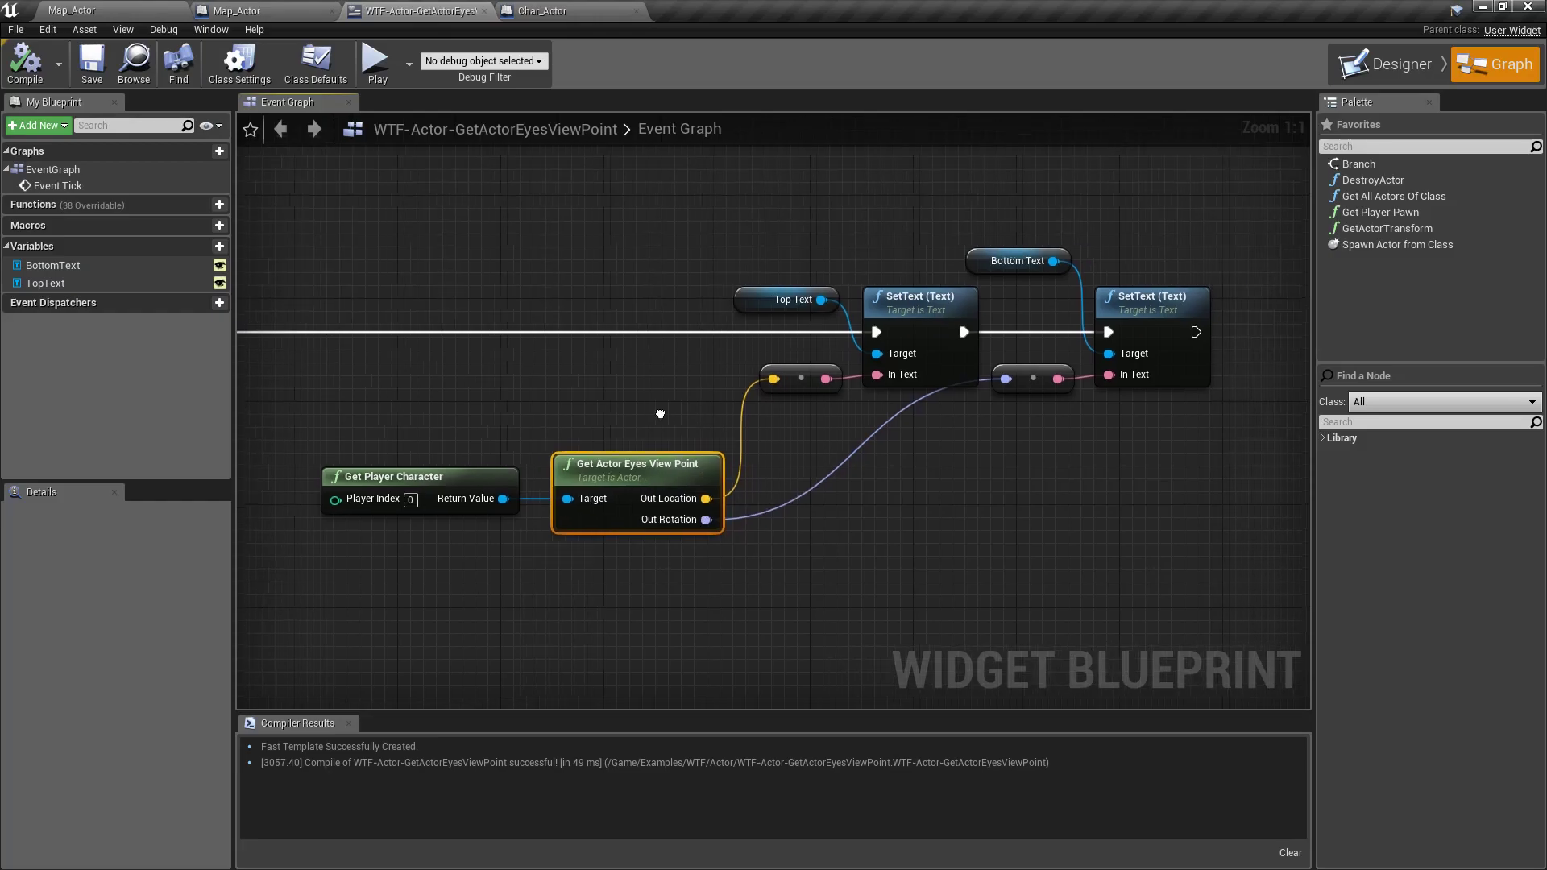
Reset the Camera component's location in Char_Actor to its default 0, 0, 0 and save the blueprint.
{"action": "left_click", "coordinate": [567, 10]}
{"action": "right_click_drag", "start_coordinate": [809, 377], "coordinate": [815, 373]}
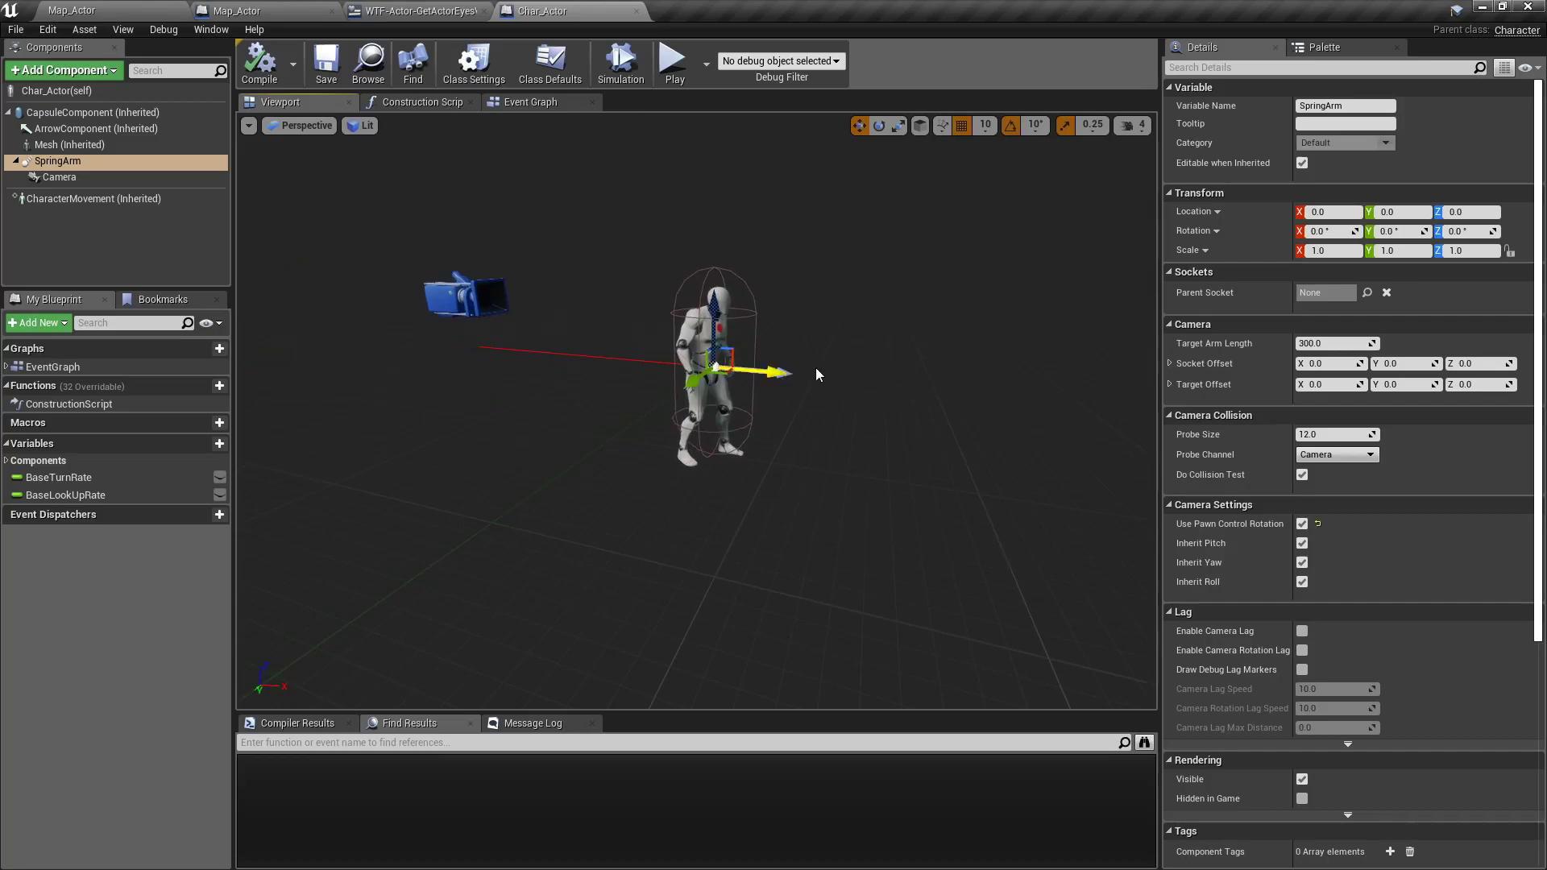
{"action": "mouse_move", "coordinate": [534, 371]}
{"action": "right_mouse_down"}
{"action": "mouse_move", "coordinate": [556, 360]}
{"action": "mouse_move", "coordinate": [572, 379]}
{"action": "mouse_move", "coordinate": [534, 371]}
{"action": "right_mouse_up"}
{"action": "left_click", "coordinate": [469, 321]}
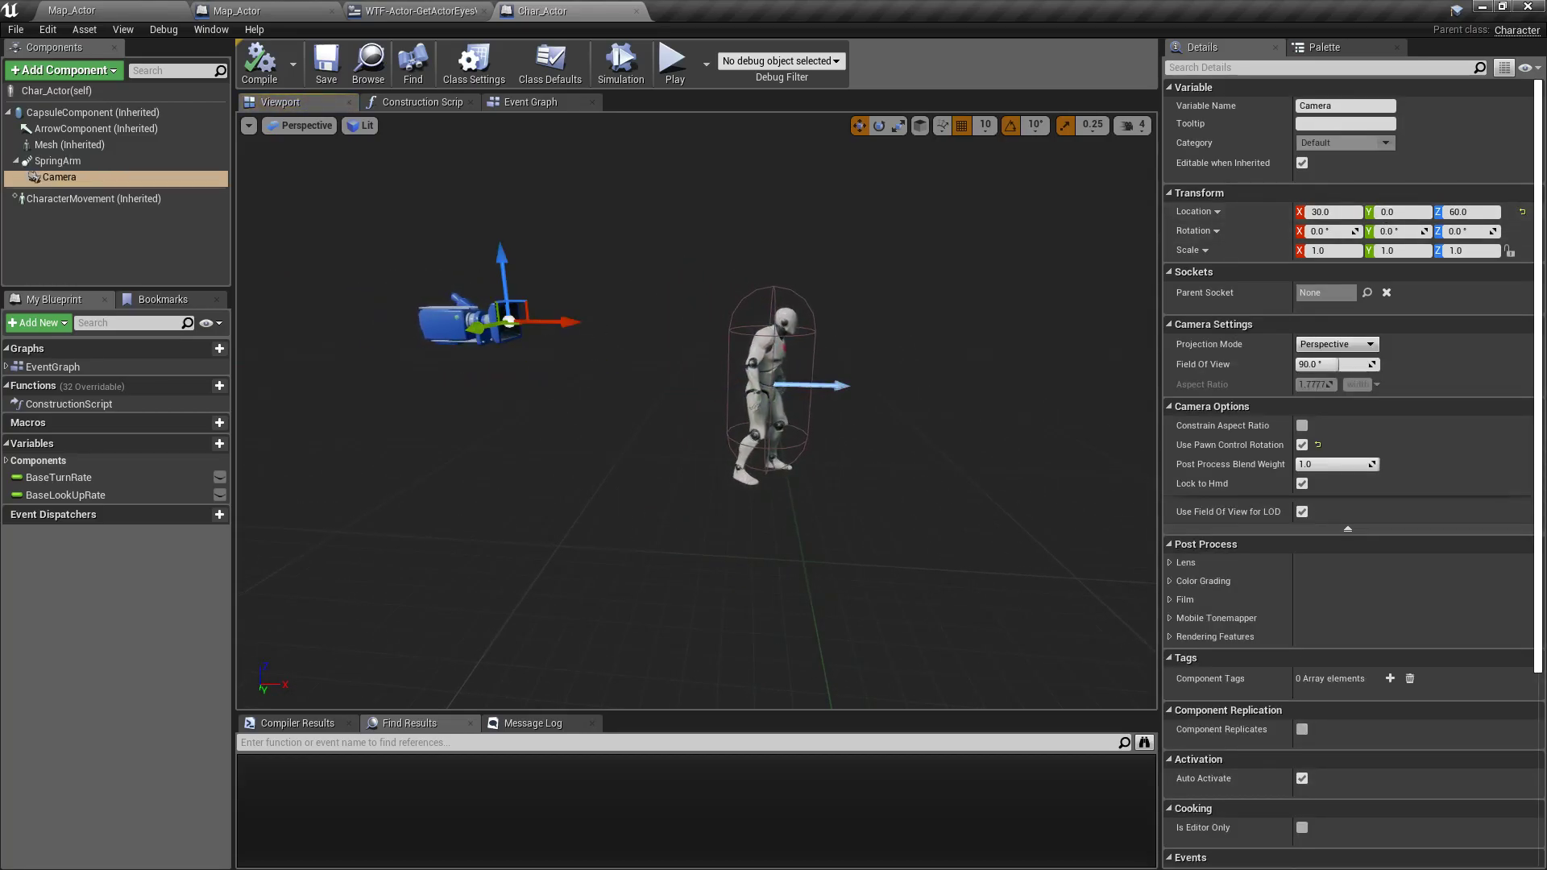
{"action": "left_click", "coordinate": [1522, 212]}
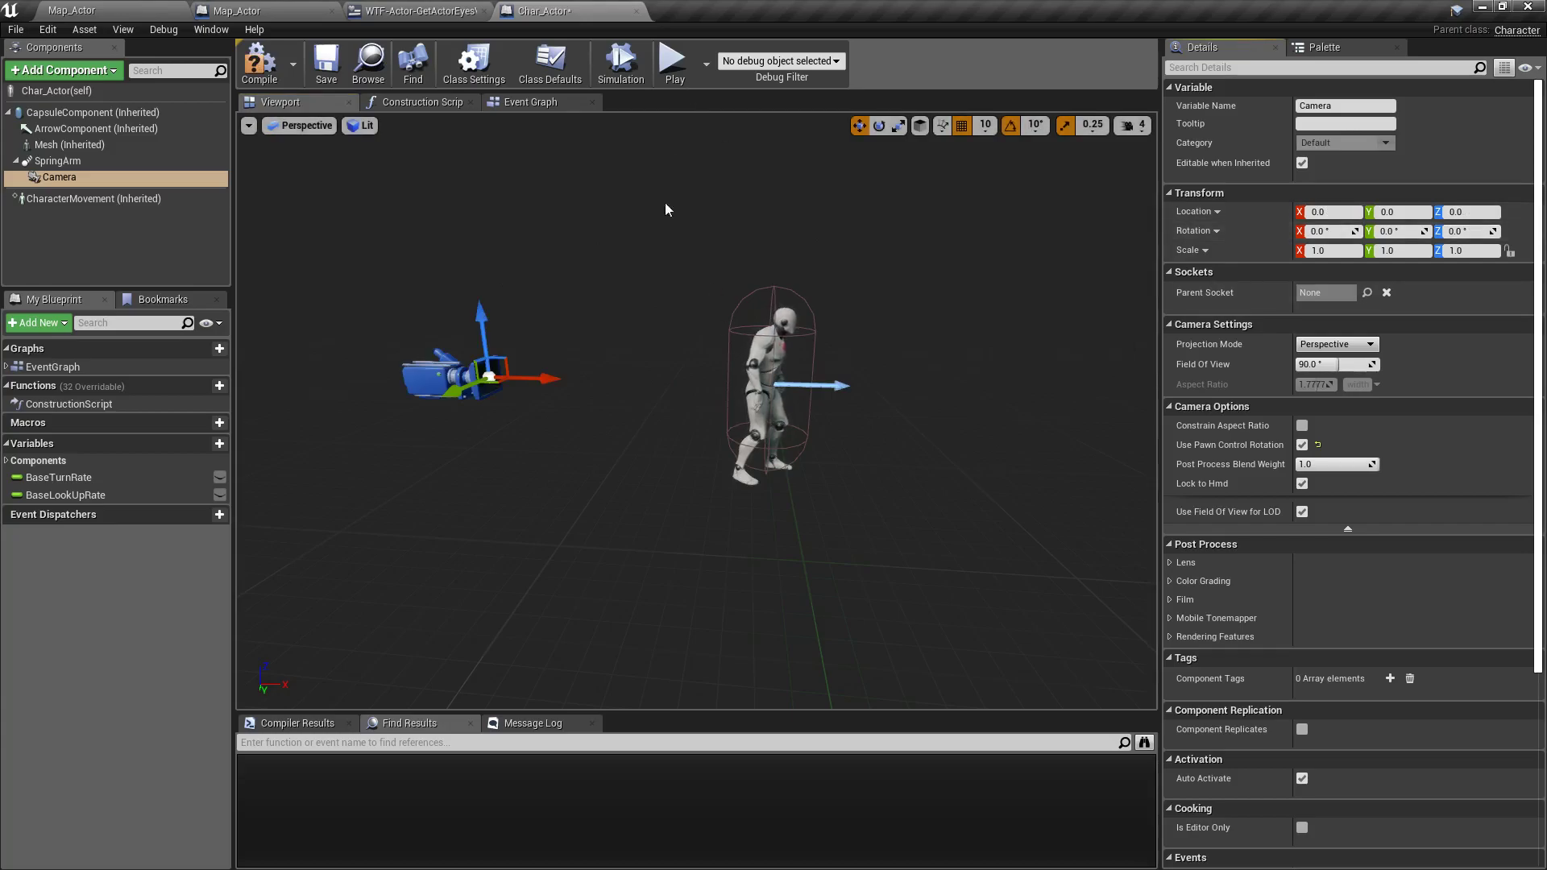
{"action": "left_click", "coordinate": [325, 80]}
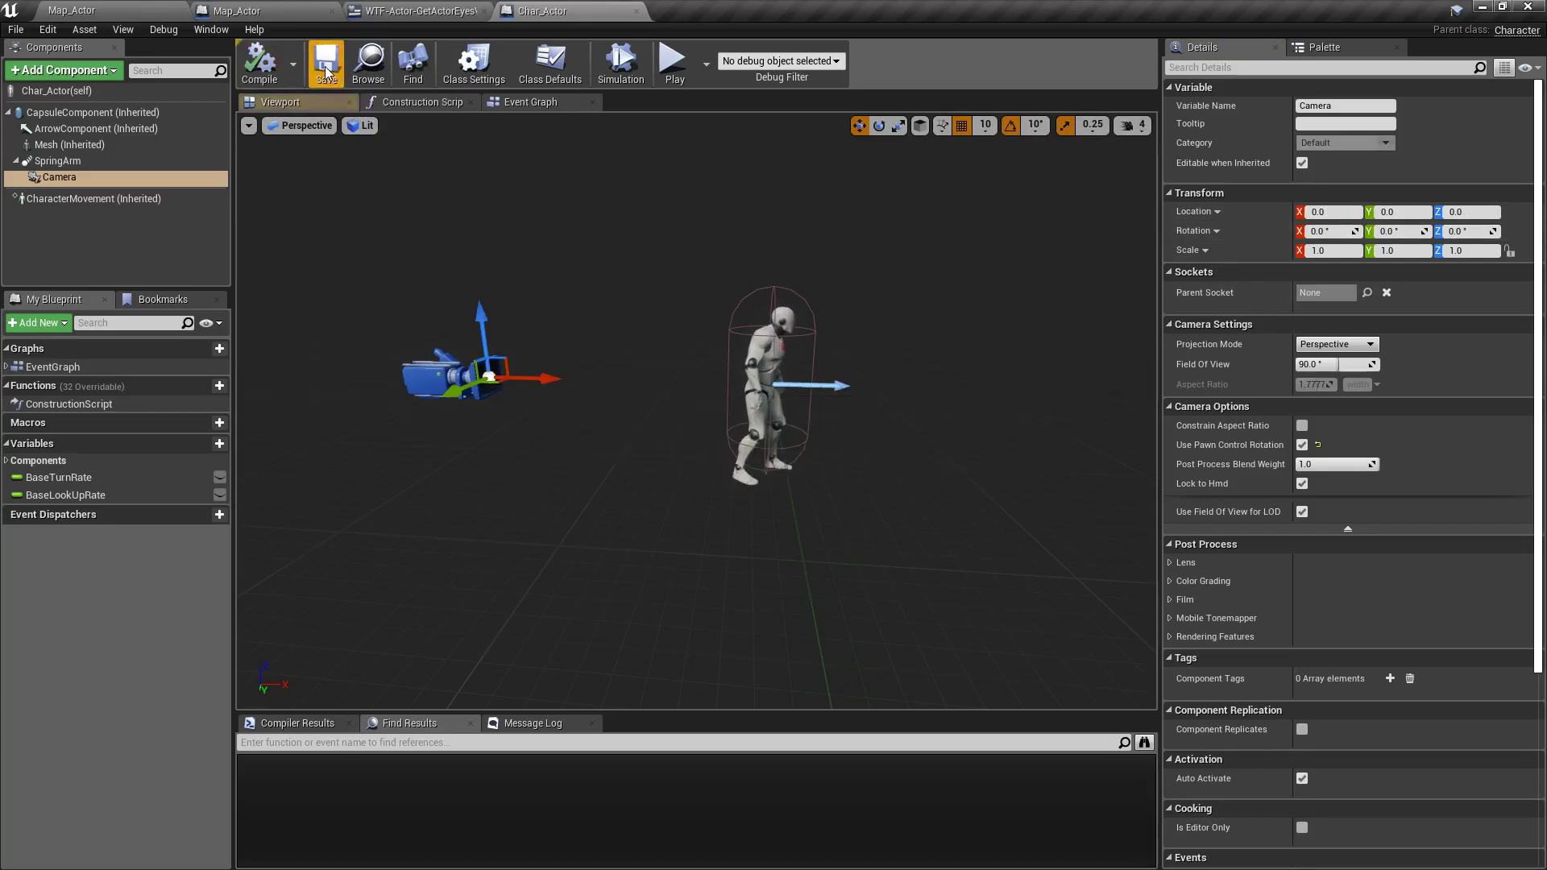
Play the game with the repositioned camera, orbiting and moving the character to examine its eye view point values, and end the preview.
{"action": "left_click", "coordinate": [674, 64]}
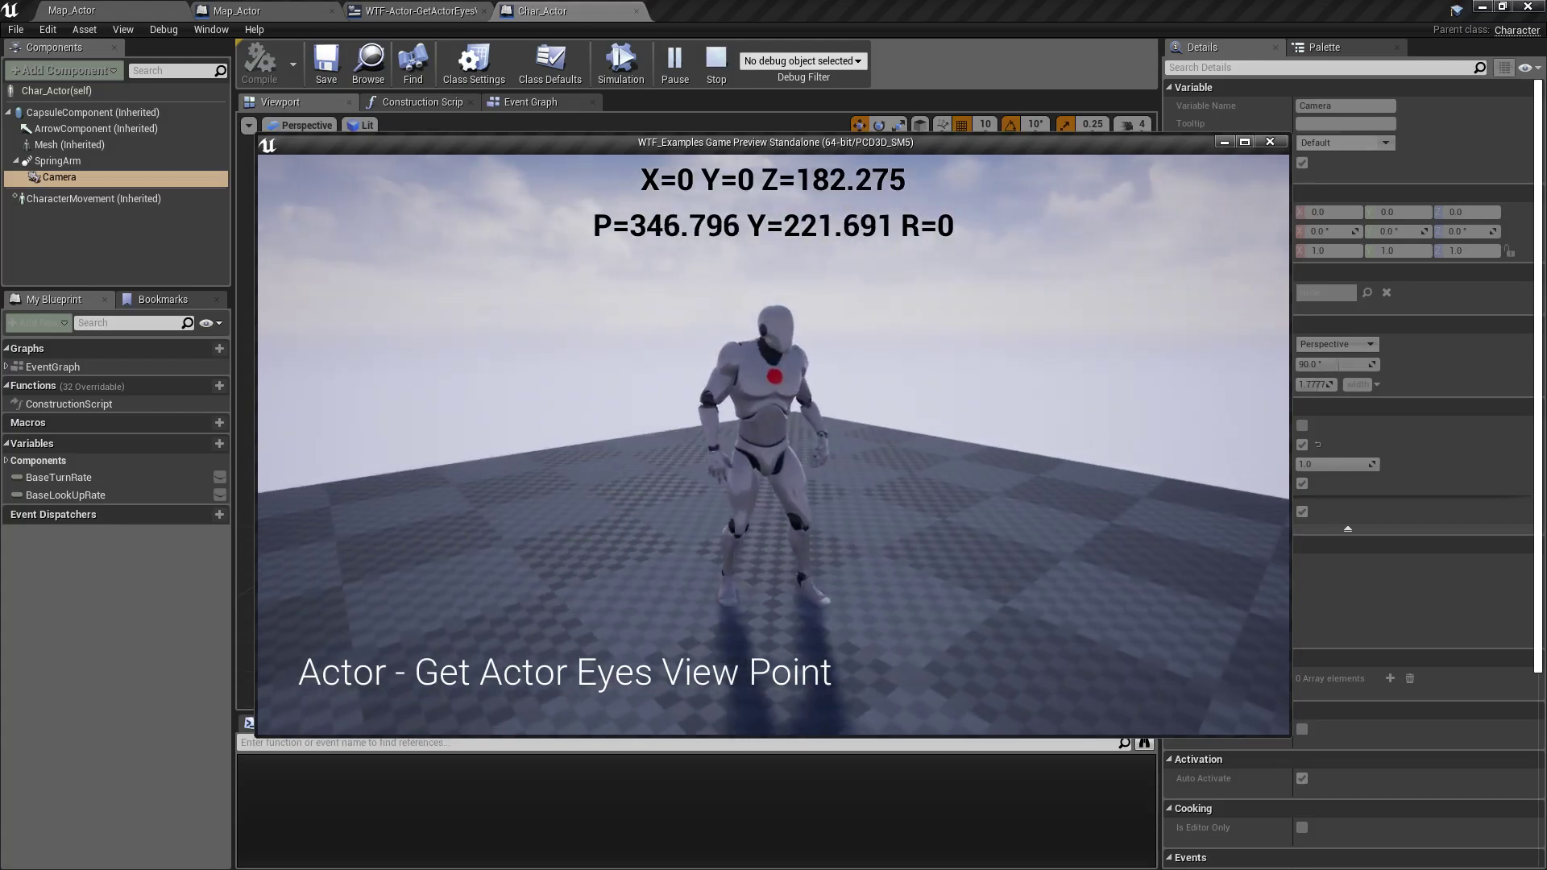
{"action": "key", "text": "shift+F1"}
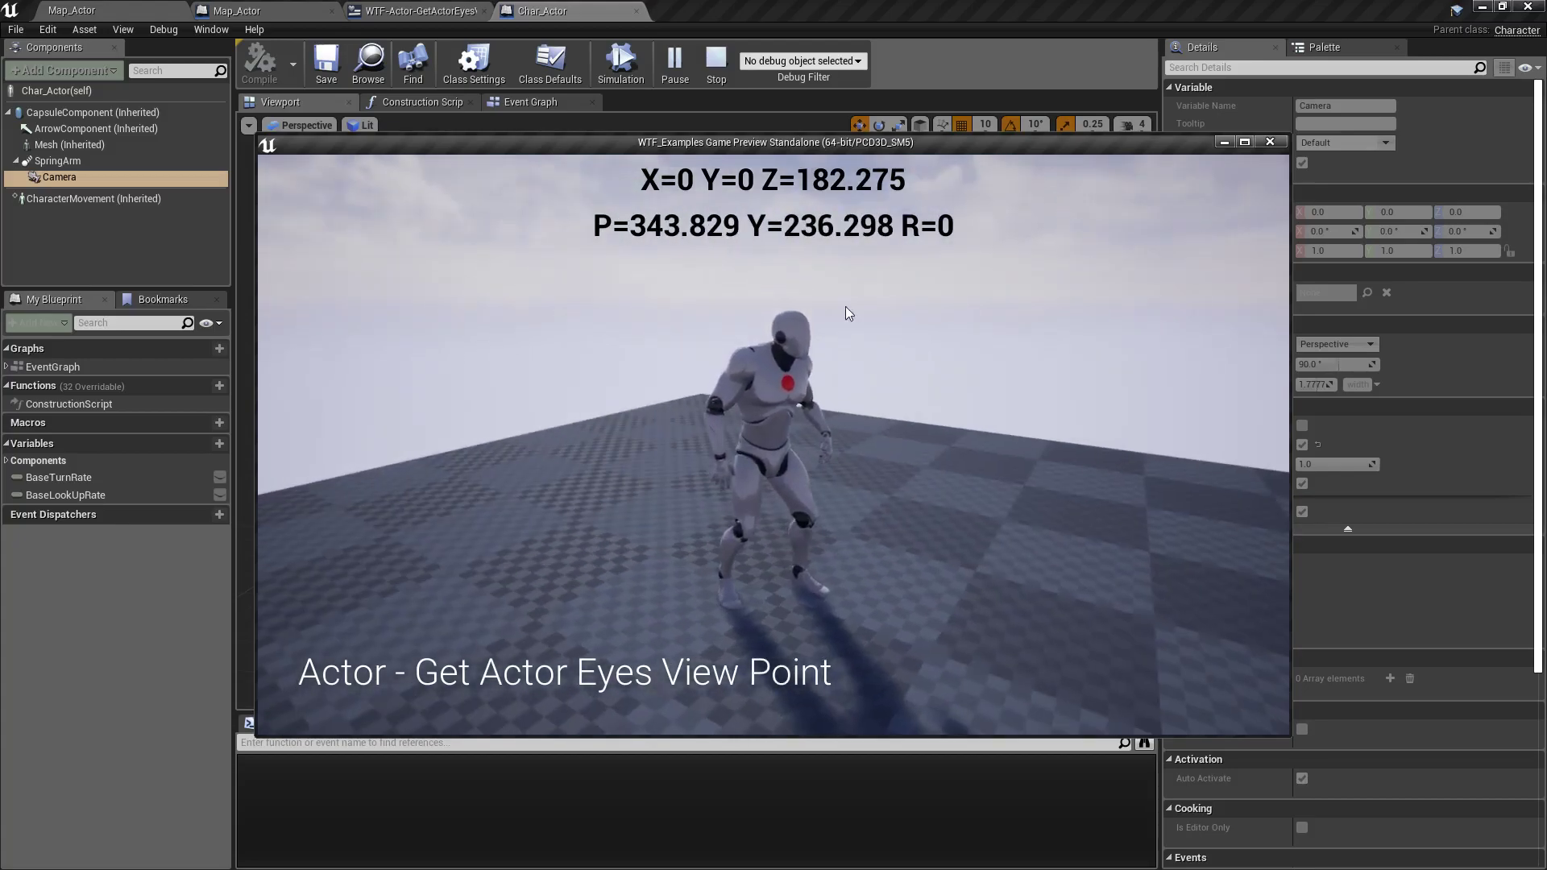
{"action": "left_click", "coordinate": [777, 331]}
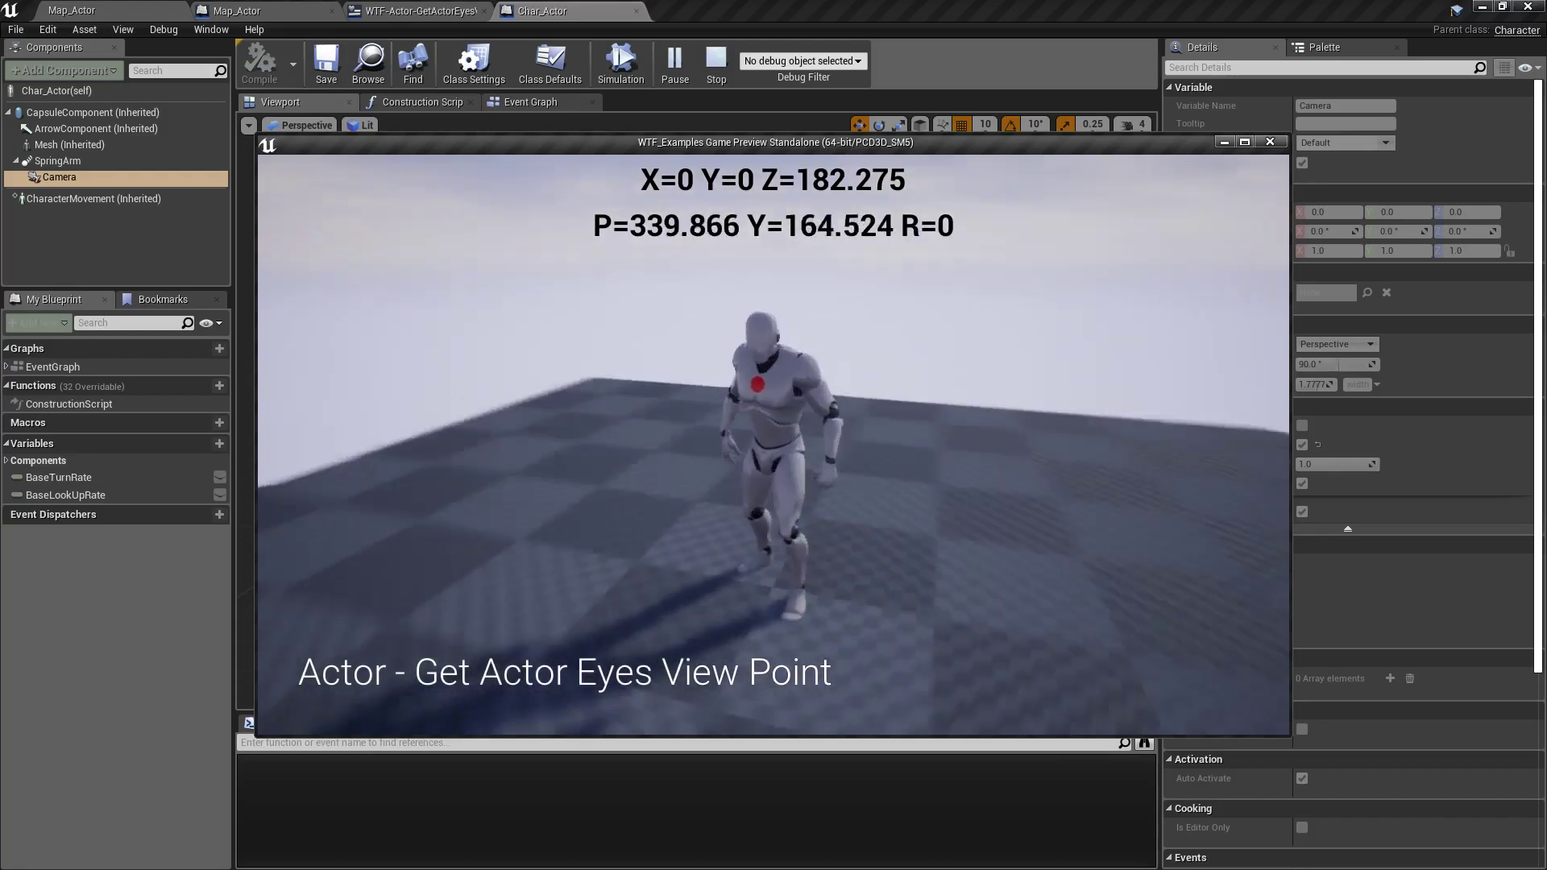
{"action": "key", "text": "a"}
{"action": "key", "text": "w"}
{"action": "key", "text": "d"}
{"action": "key", "text": "a"}
{"action": "key", "text": "shift+F1"}
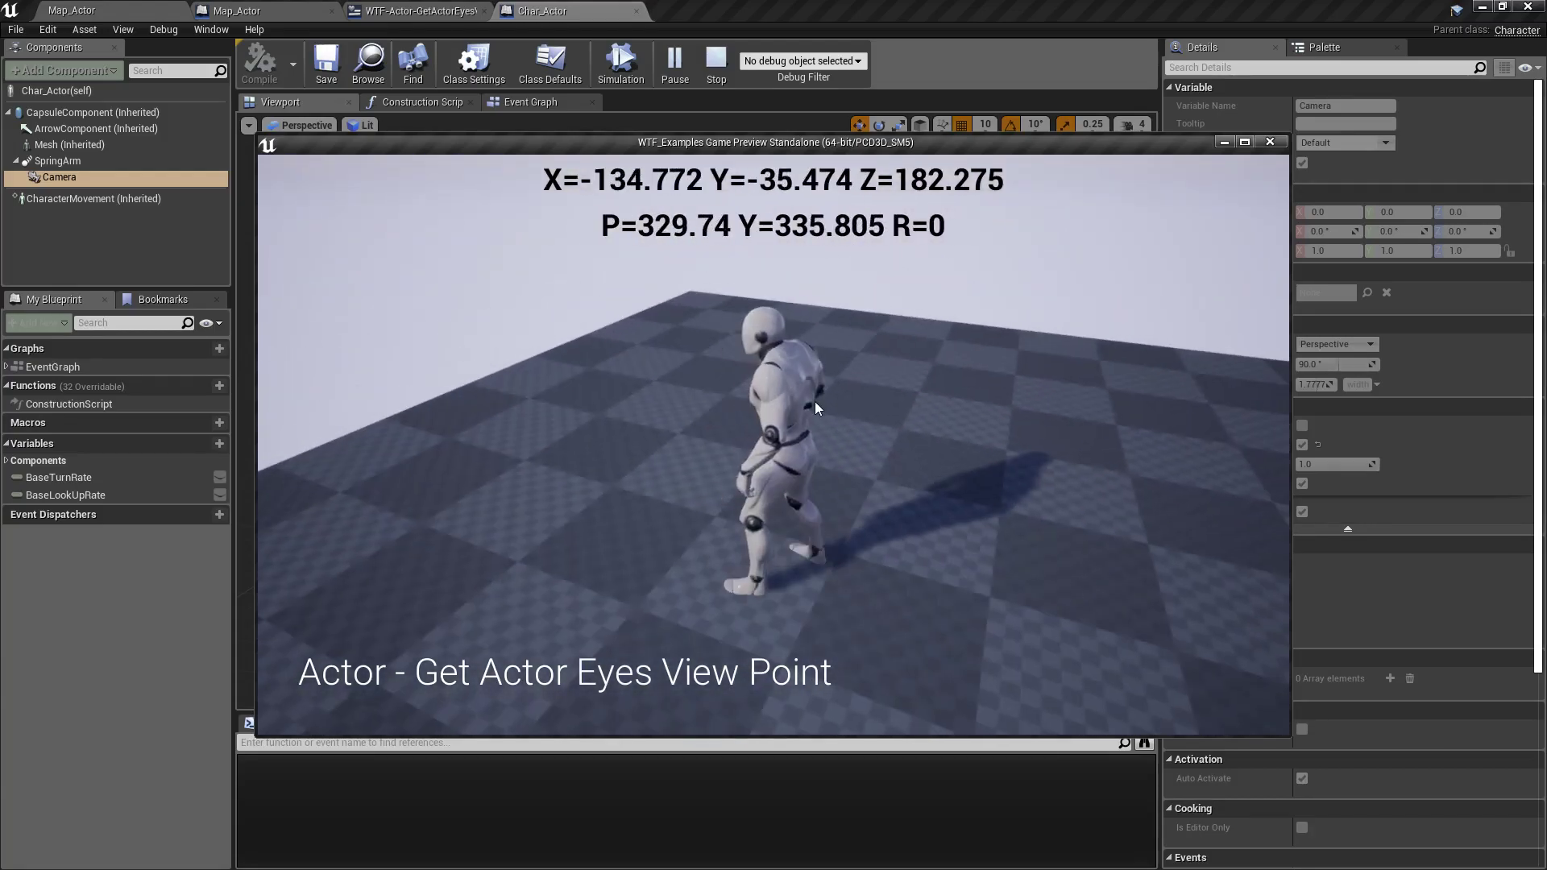
{"action": "left_click", "coordinate": [816, 408]}
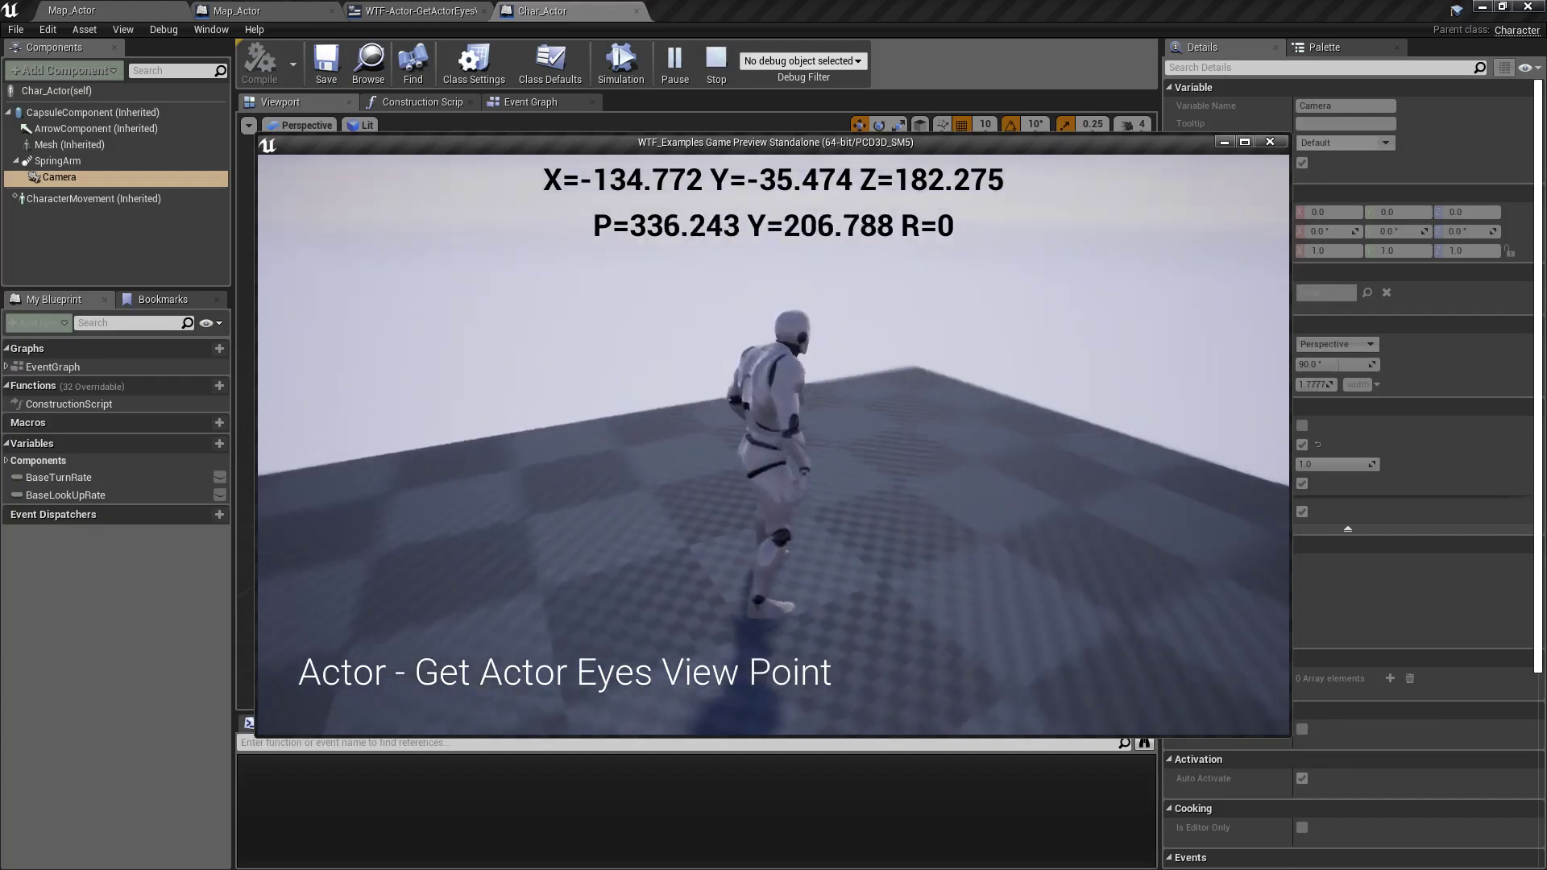
{"action": "key", "text": "Escape"}
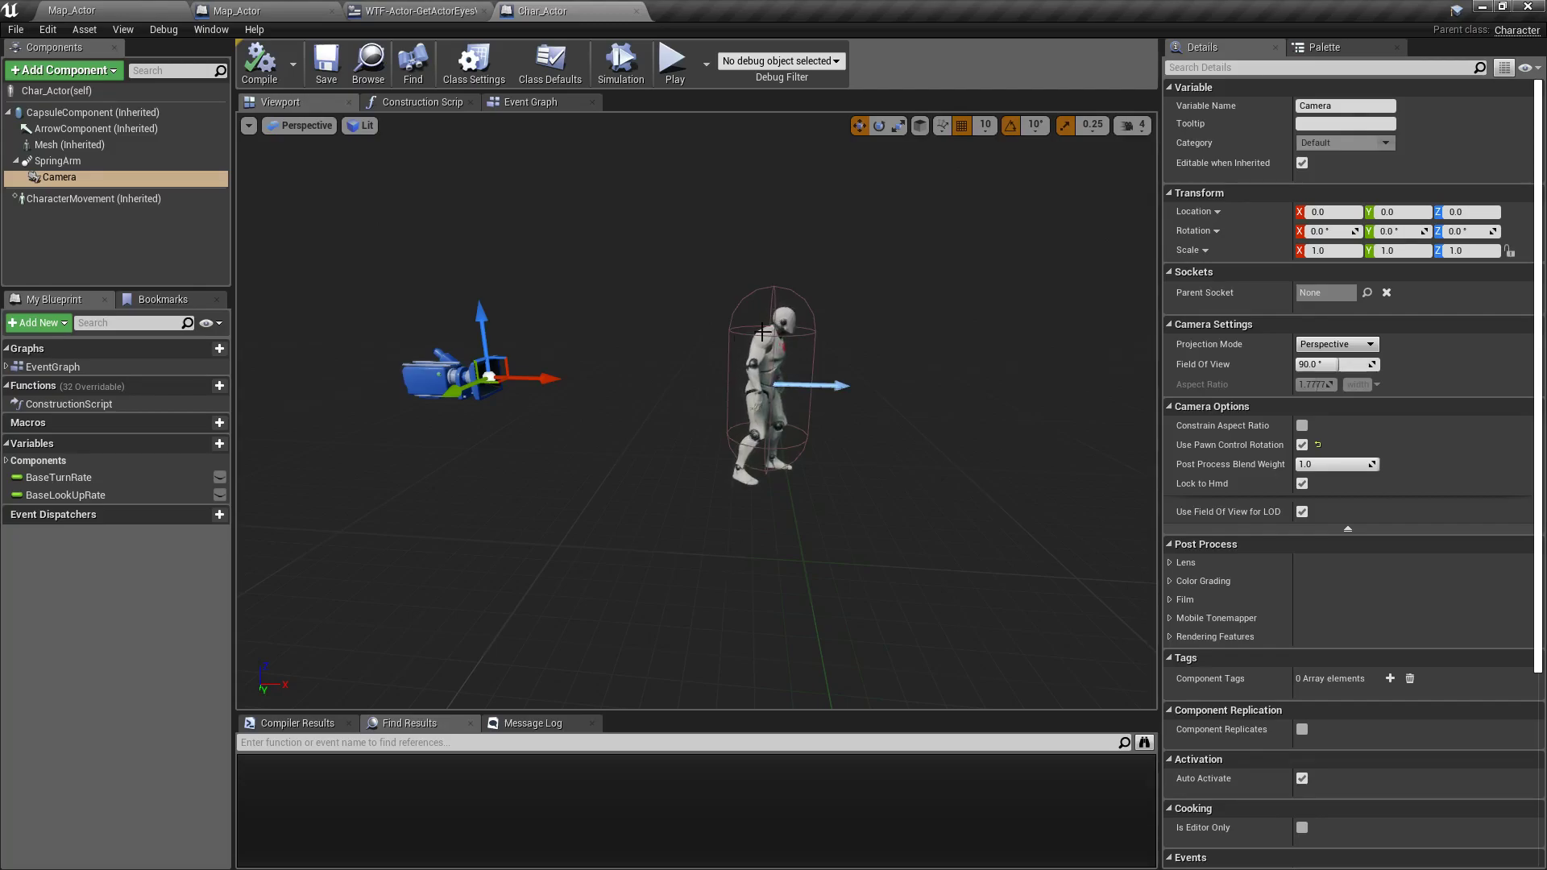
Delete the SpringArm component from Char_Actor while keeping its child Camera.
{"action": "left_click", "coordinate": [60, 179]}
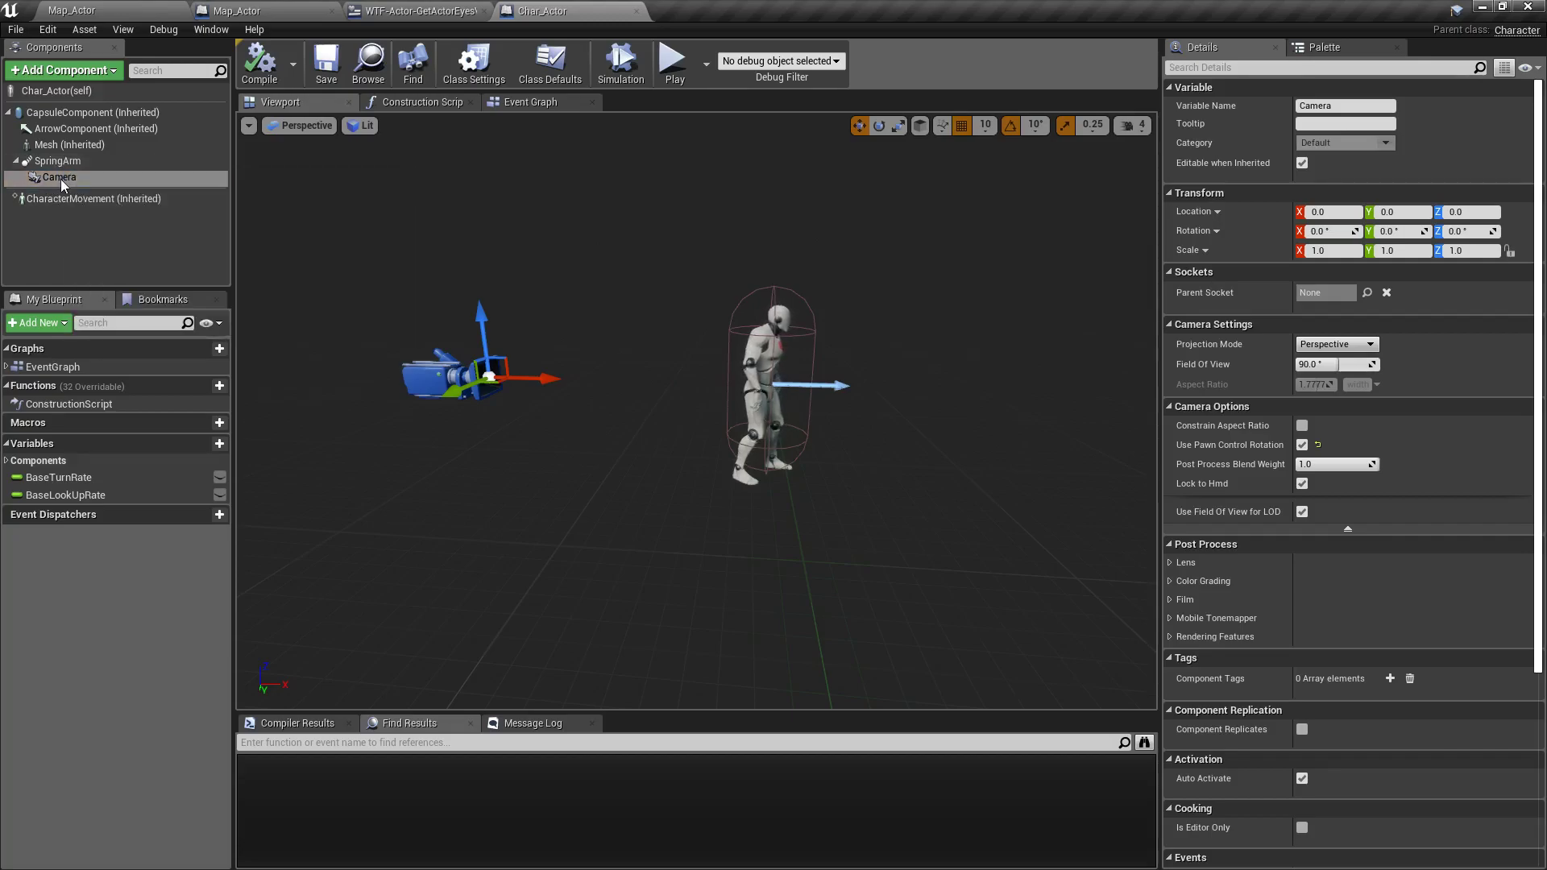
{"action": "left_click", "coordinate": [50, 147]}
{"action": "left_click", "coordinate": [57, 161]}
{"action": "mouse_move", "coordinate": [55, 179]}
{"action": "left_mouse_down"}
{"action": "mouse_move", "coordinate": [55, 114]}
{"action": "mouse_move", "coordinate": [57, 166]}
{"action": "left_mouse_up"}
{"action": "left_click", "coordinate": [56, 163]}
{"action": "key", "text": "Delete"}
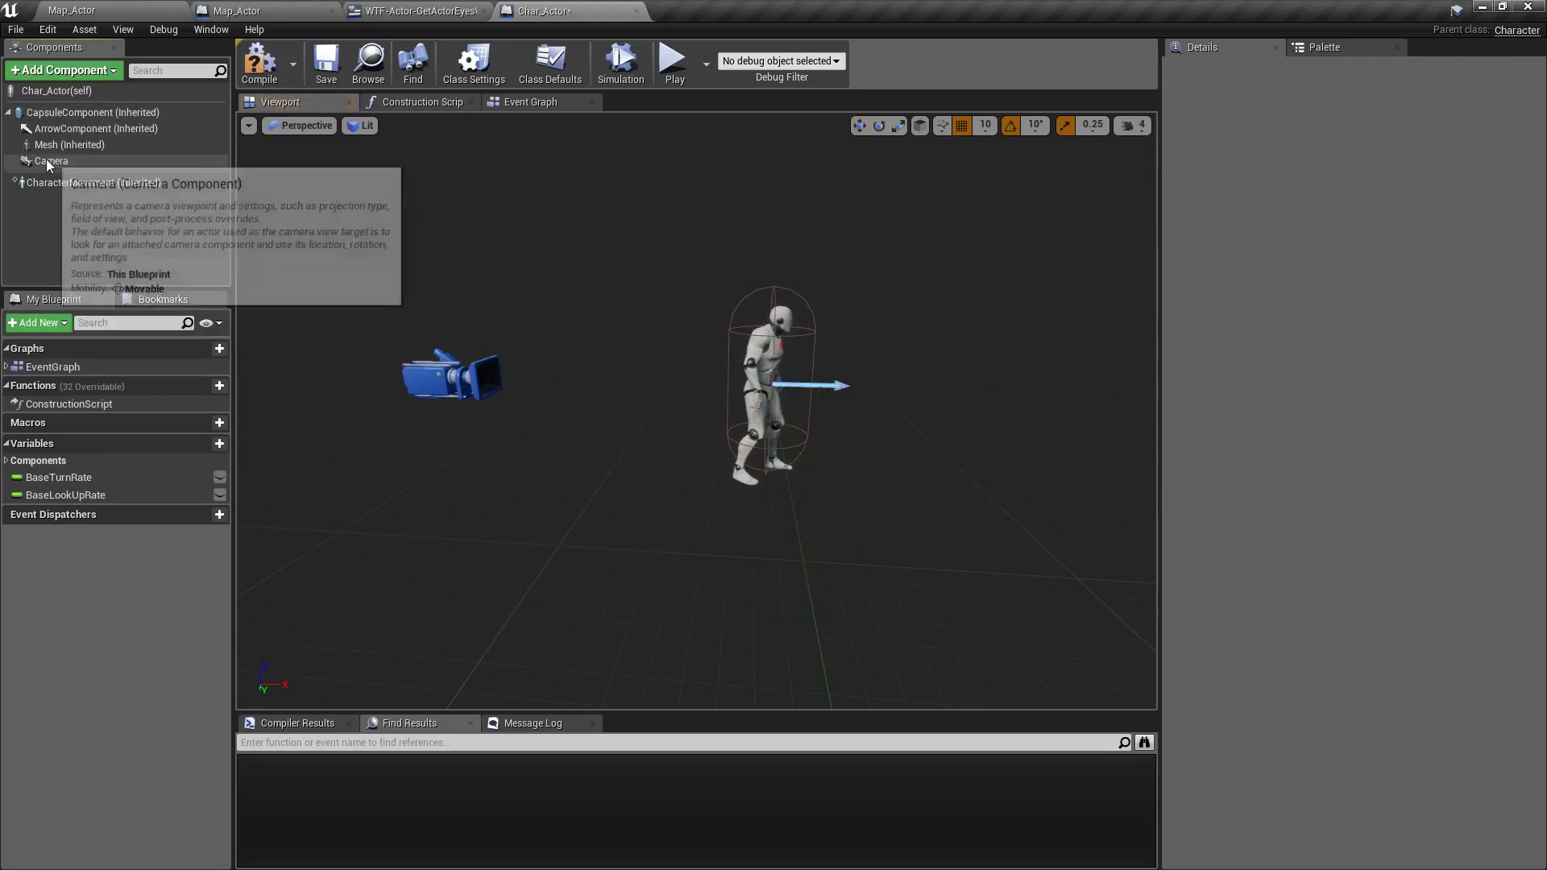
Place the Camera at the character's head with location X 20, Y 0, Z 60 and test it in a game preview.
{"action": "left_click", "coordinate": [46, 160]}
{"action": "left_click", "coordinate": [1522, 212]}
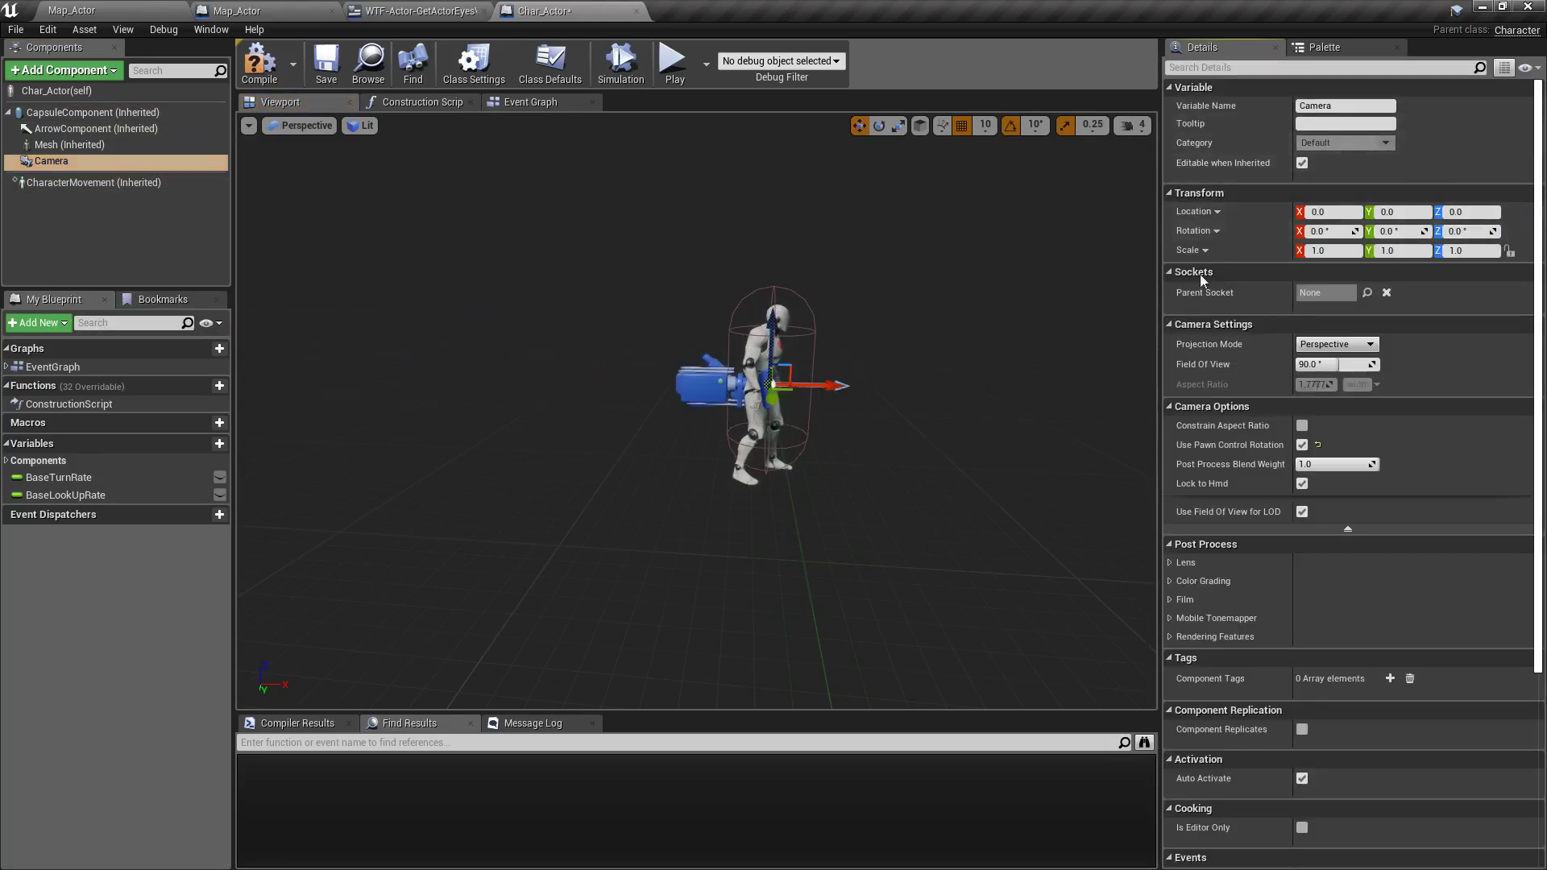
{"action": "left_click_drag", "start_coordinate": [769, 349], "coordinate": [779, 273]}
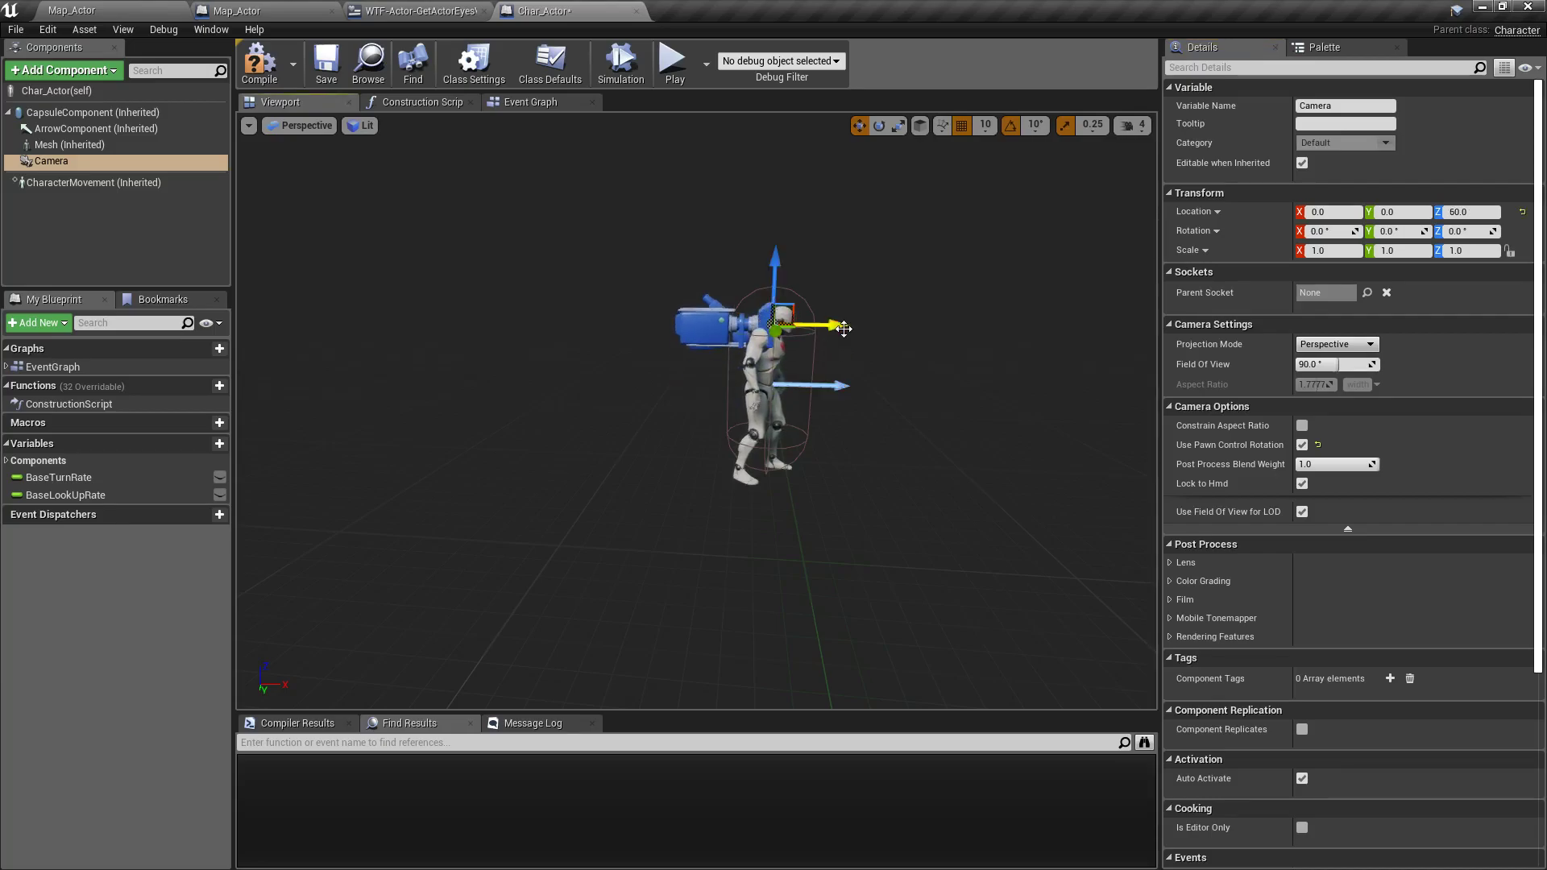
{"action": "left_click_drag", "start_coordinate": [844, 328], "coordinate": [863, 328]}
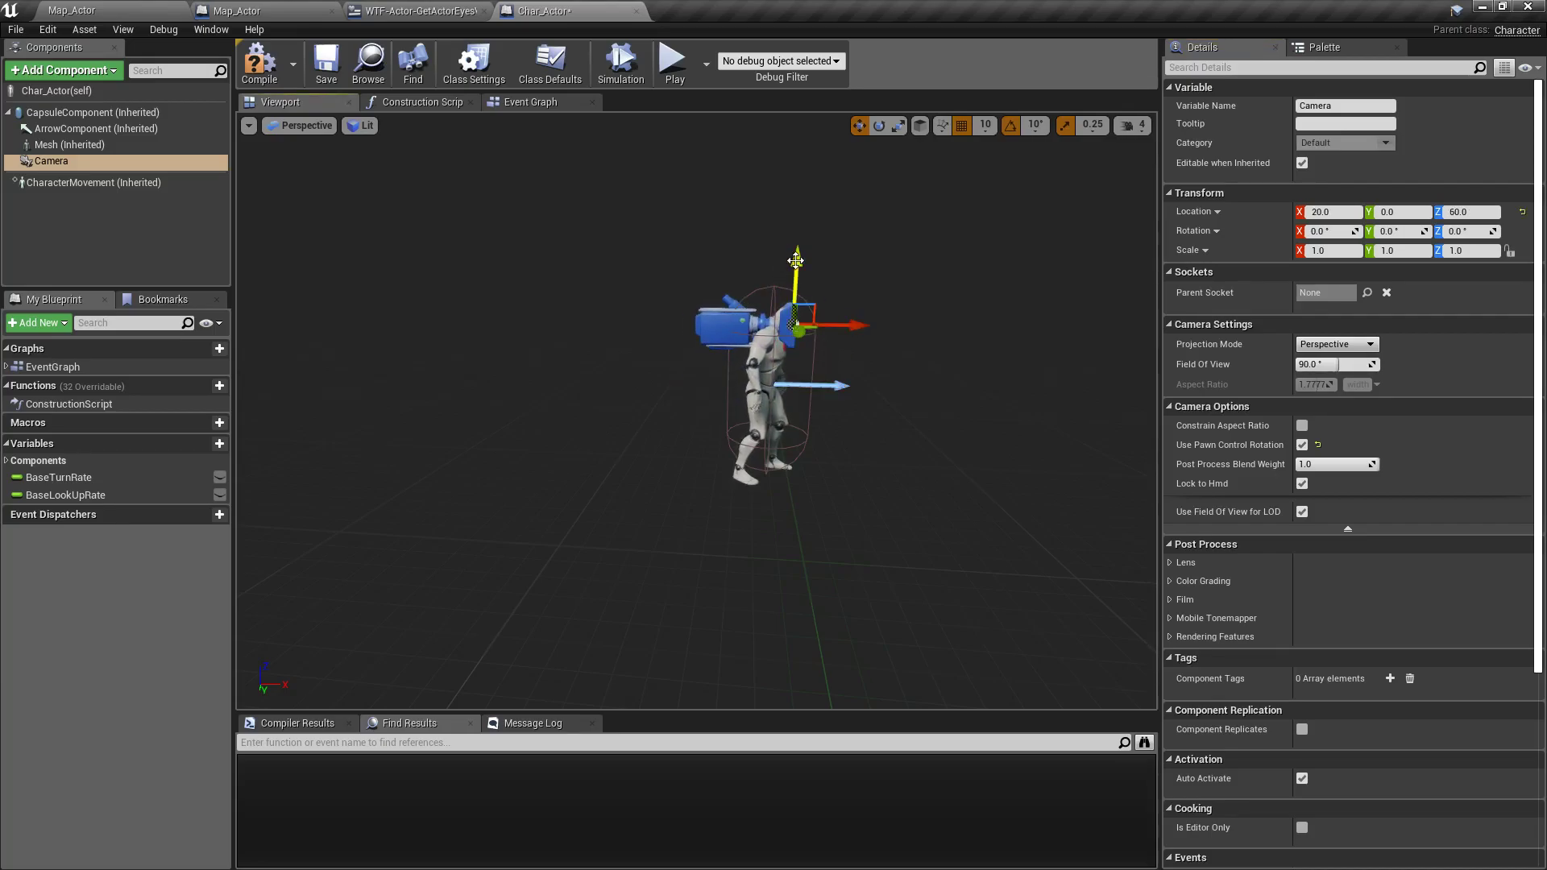
{"action": "left_click", "coordinate": [672, 60]}
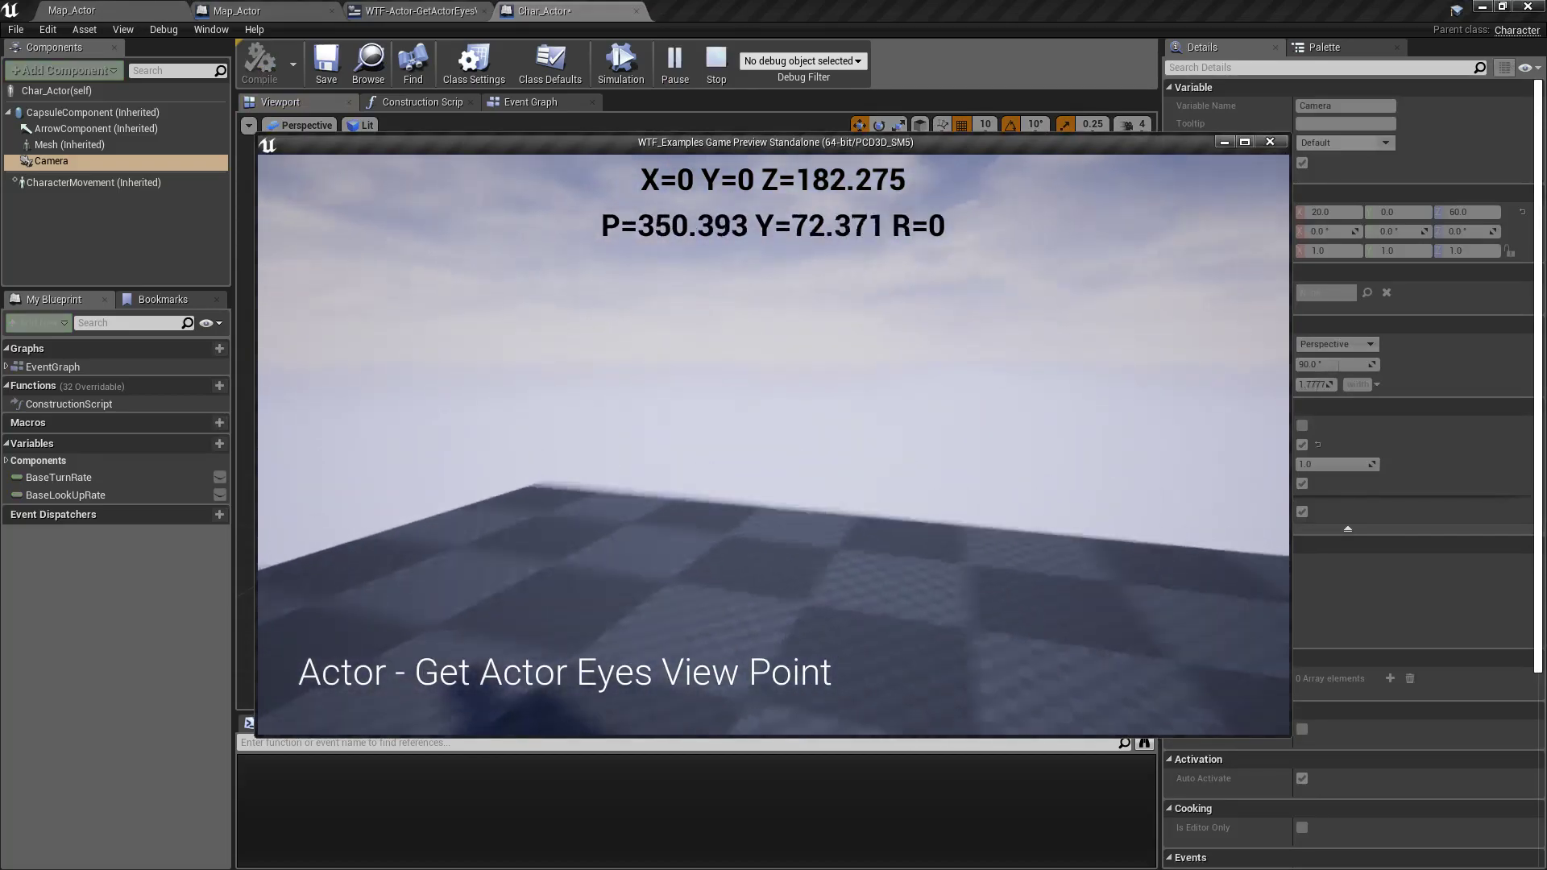
{"action": "key", "text": "Escape"}
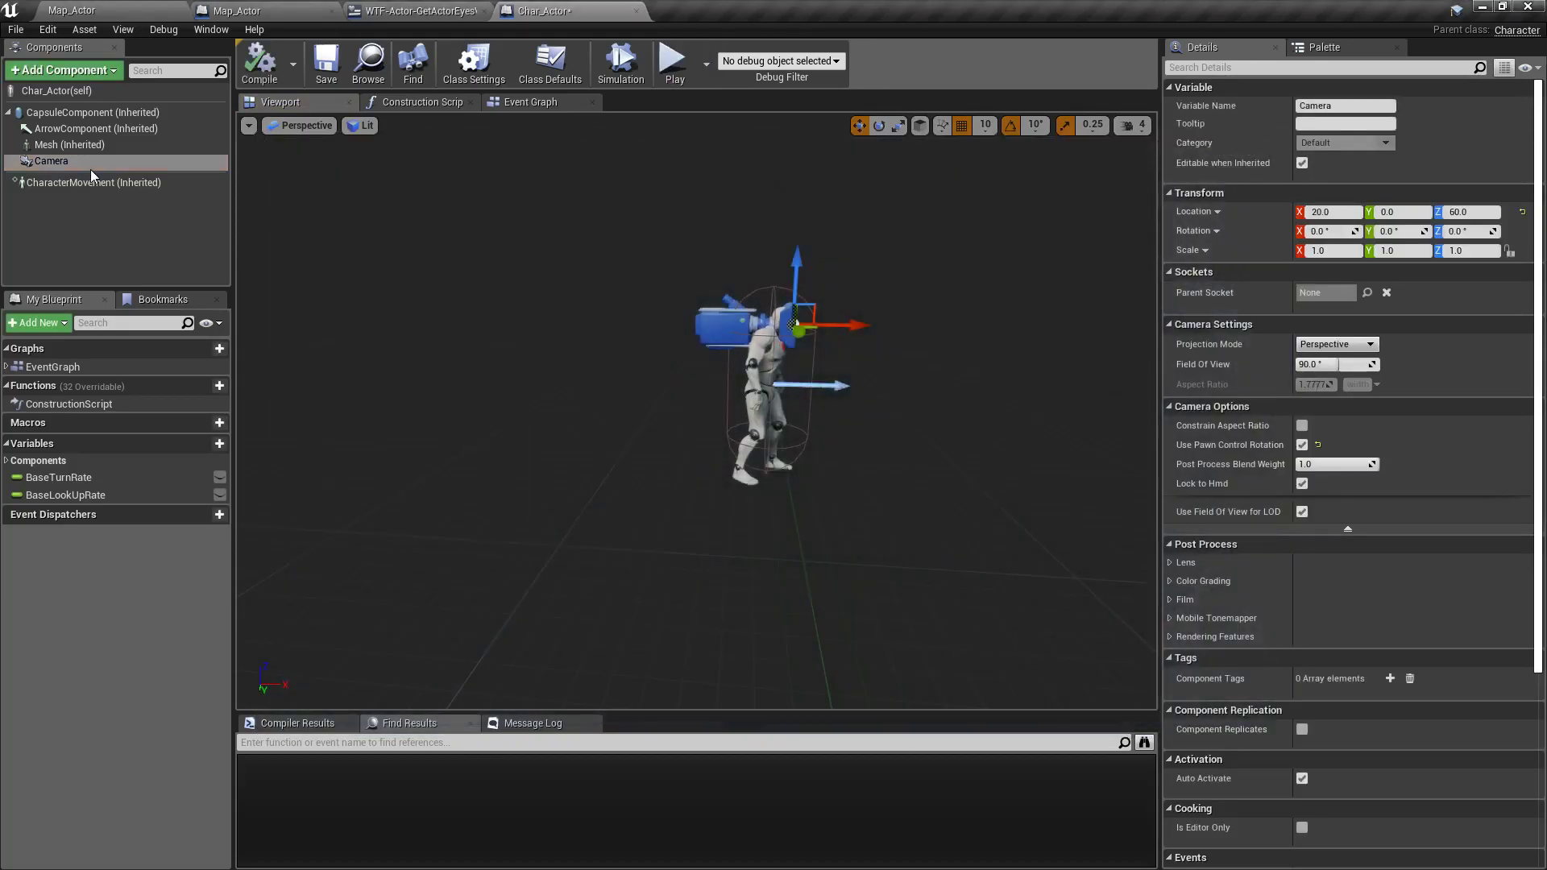
Test the game with the Camera's Use Pawn Control Rotation disabled and restore the option.
{"action": "left_click", "coordinate": [1302, 445]}
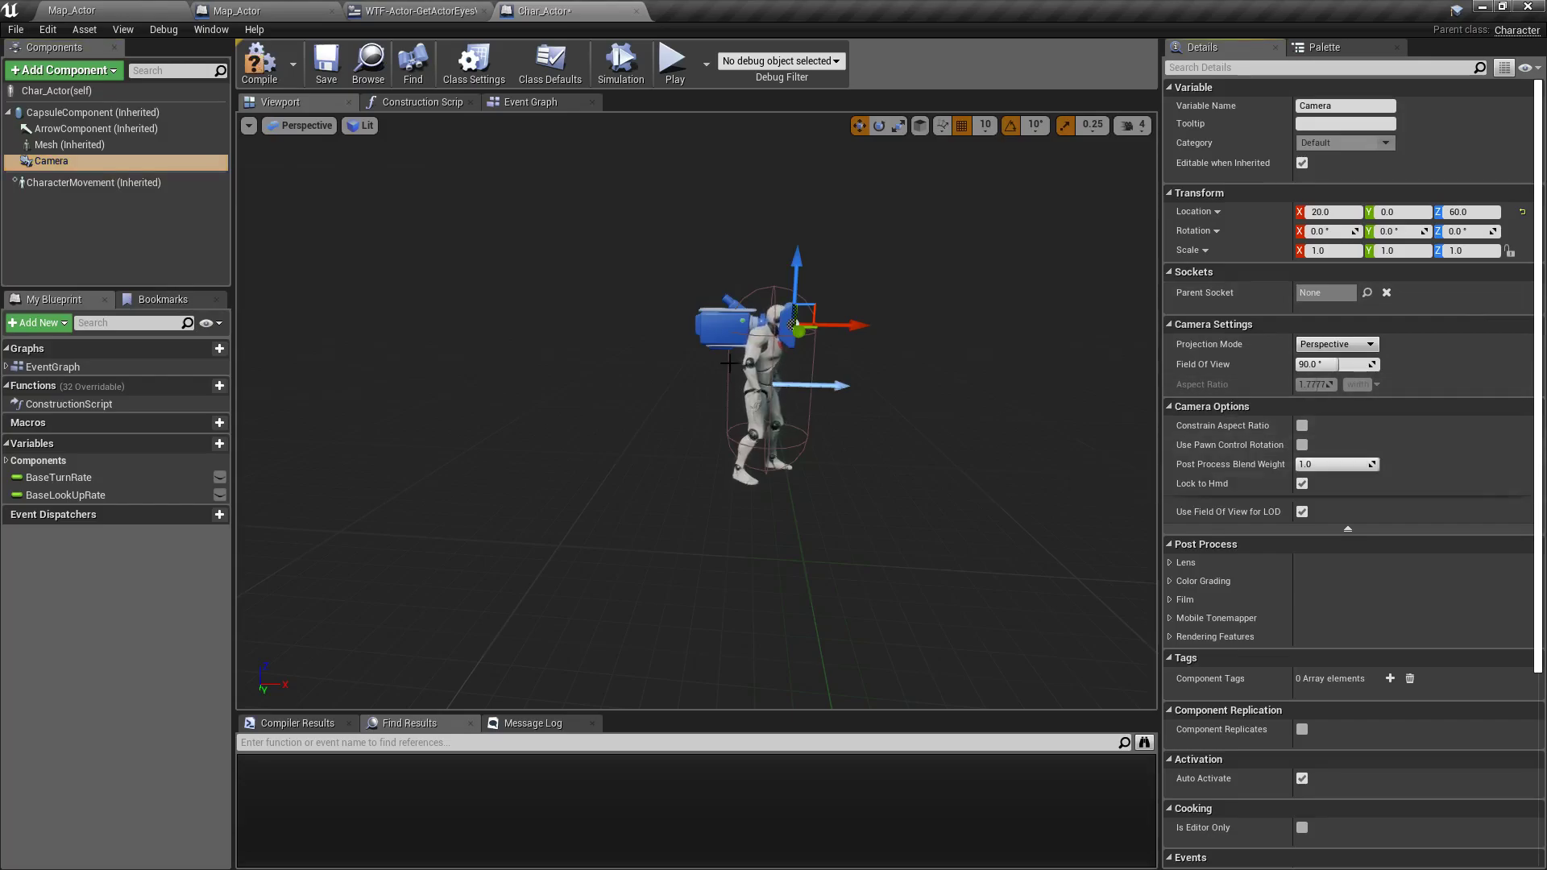
{"action": "left_click", "coordinate": [671, 60]}
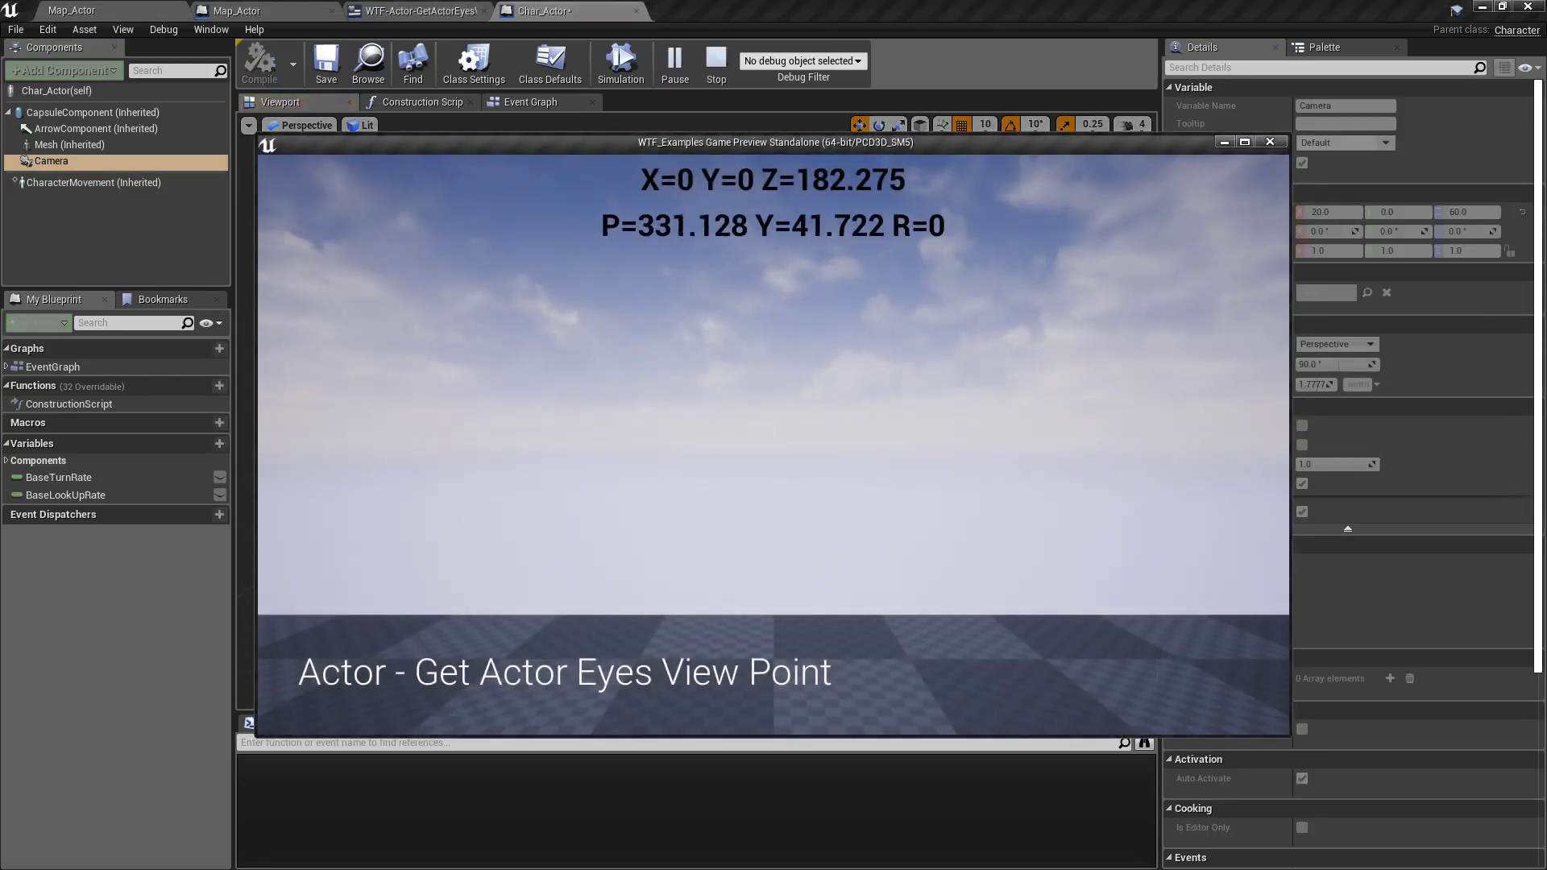
{"action": "key", "text": "Escape"}
{"action": "left_click", "coordinate": [1302, 445]}
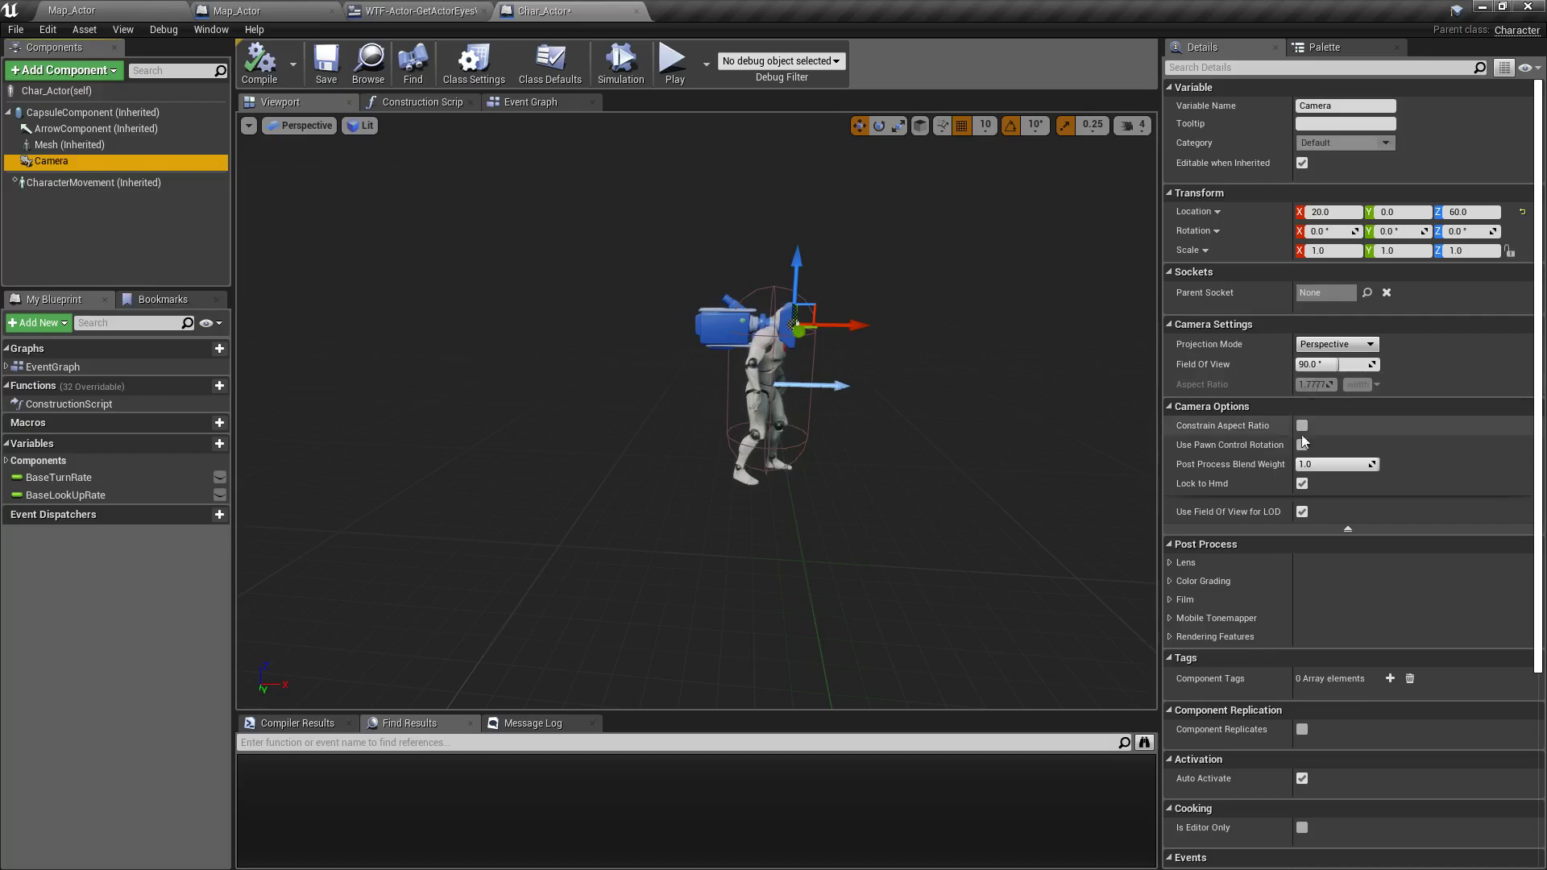
Compile the character blueprint and enable Use Controller Rotation Pitch and Use Controller Rotation Yaw in its class defaults.
{"action": "left_click", "coordinate": [258, 63]}
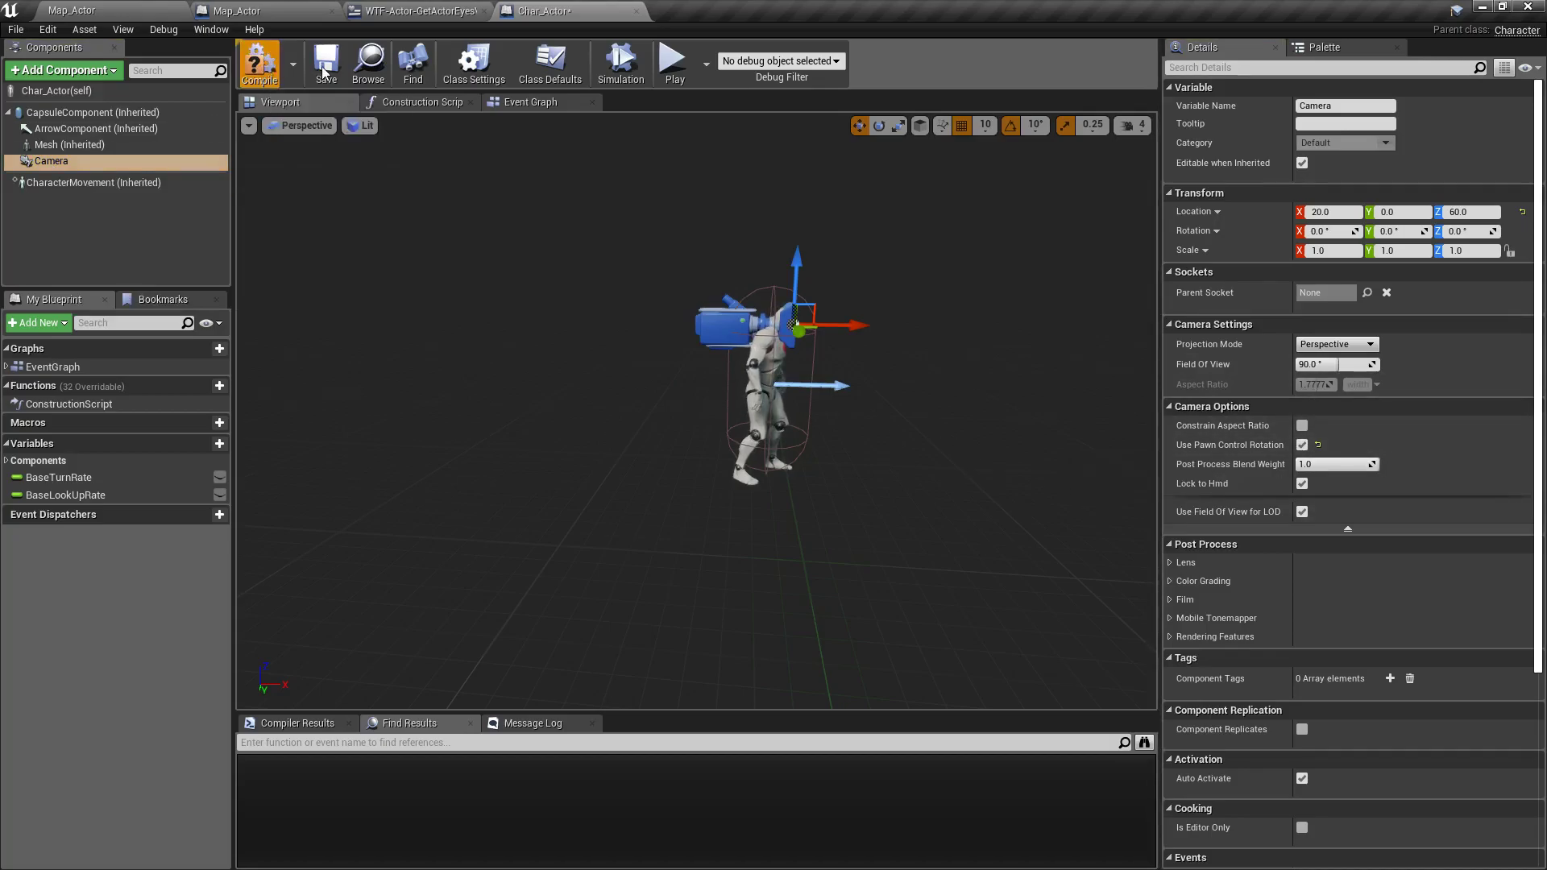
{"action": "left_click", "coordinate": [66, 92]}
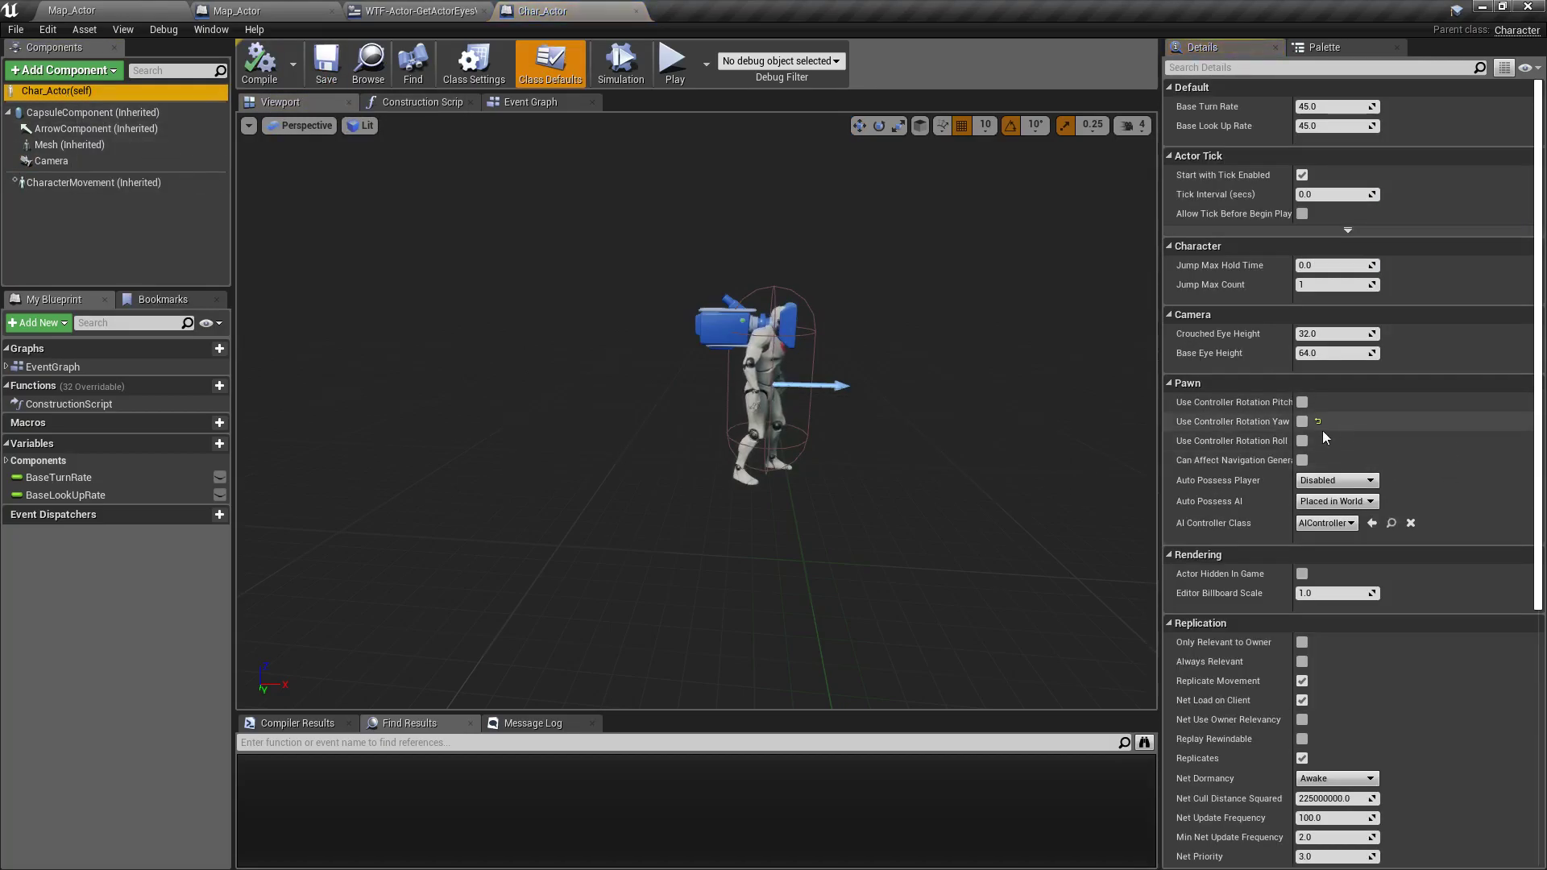
{"action": "left_click", "coordinate": [1298, 401]}
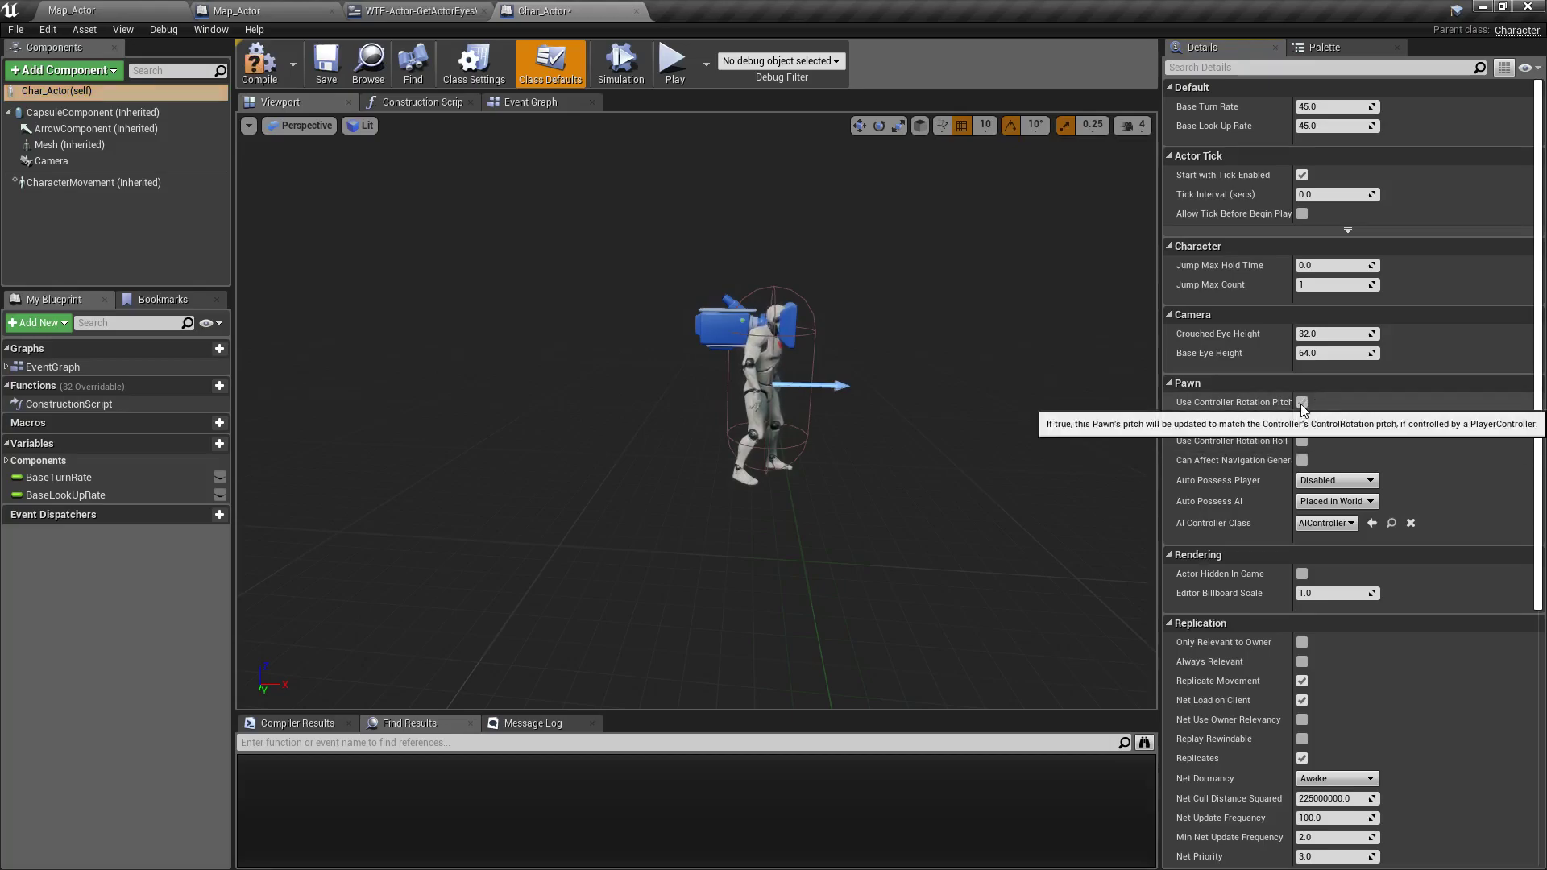
{"action": "left_click", "coordinate": [1300, 403]}
{"action": "left_click", "coordinate": [1302, 403]}
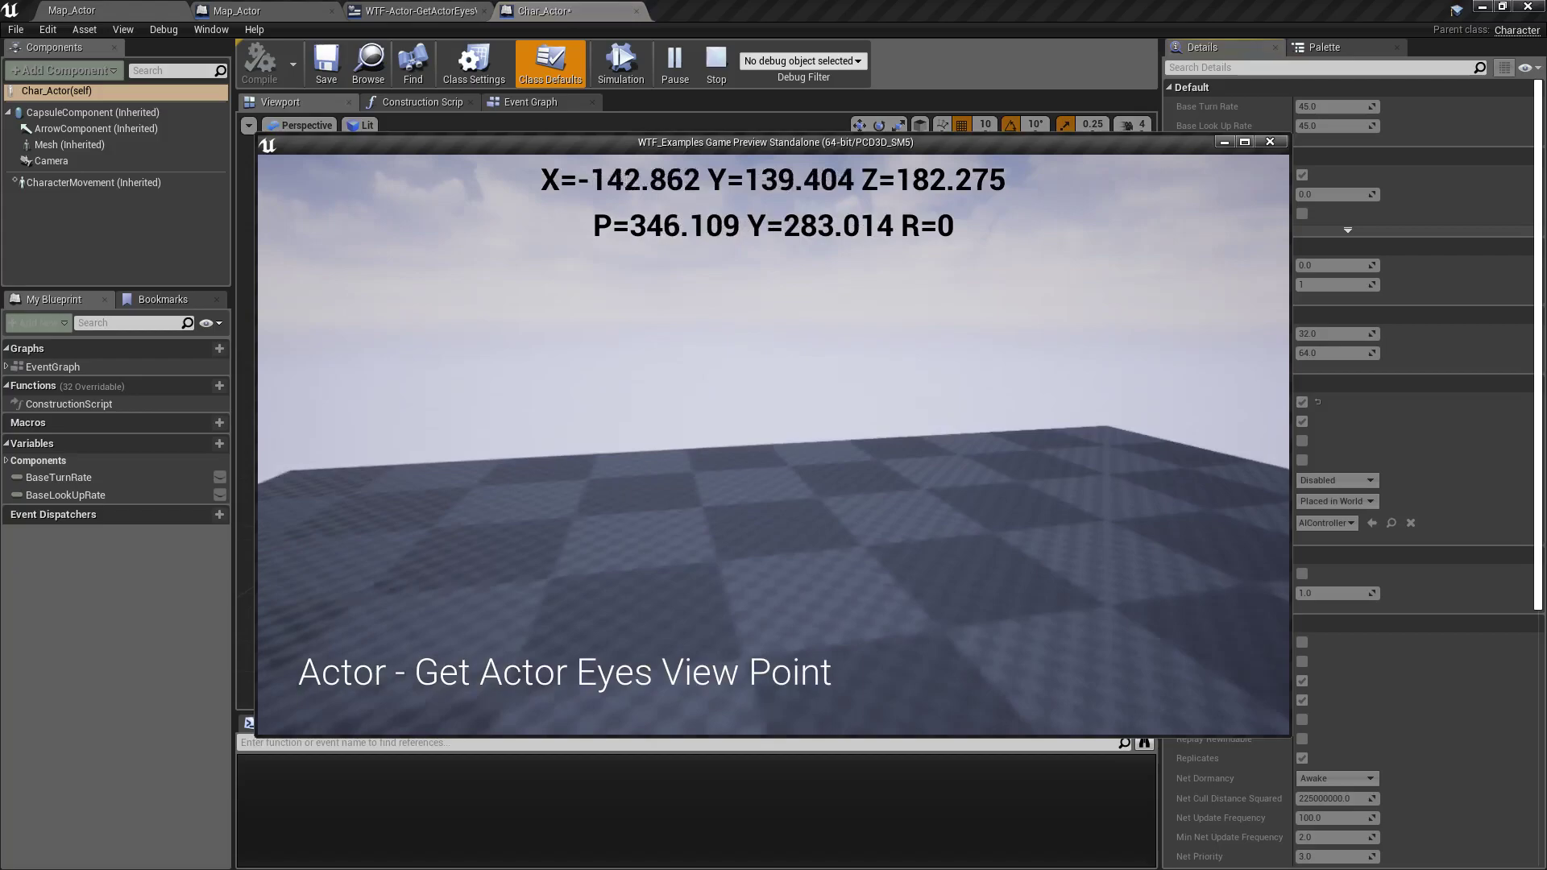
Walk and look around in the running game preview to examine the eye view point's location and rotation, and end the preview.
{"action": "key", "text": "w"}
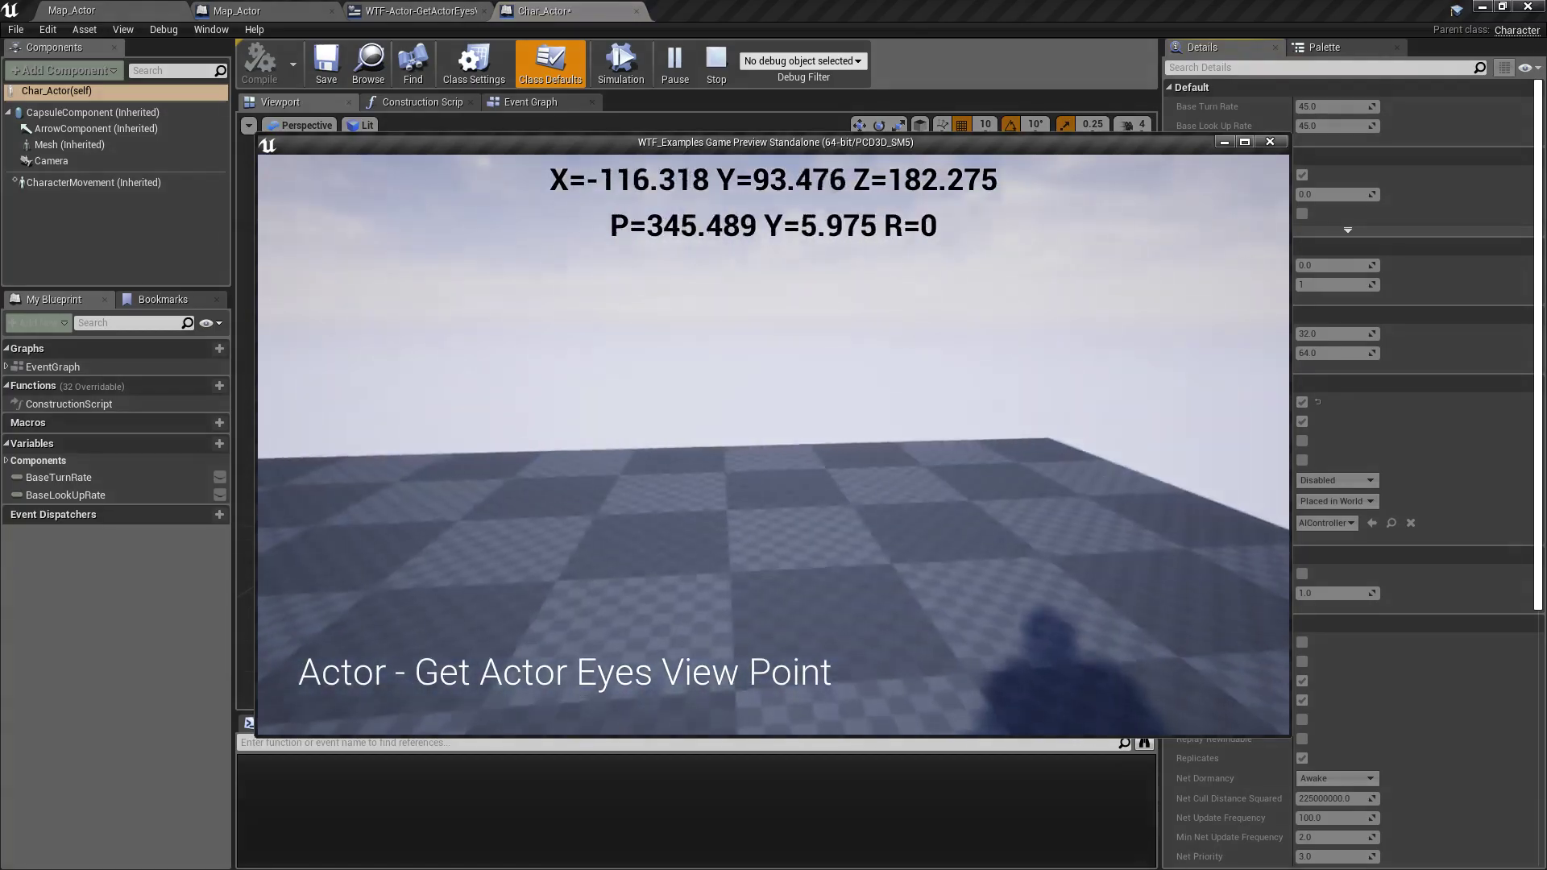
{"action": "key", "text": "w"}
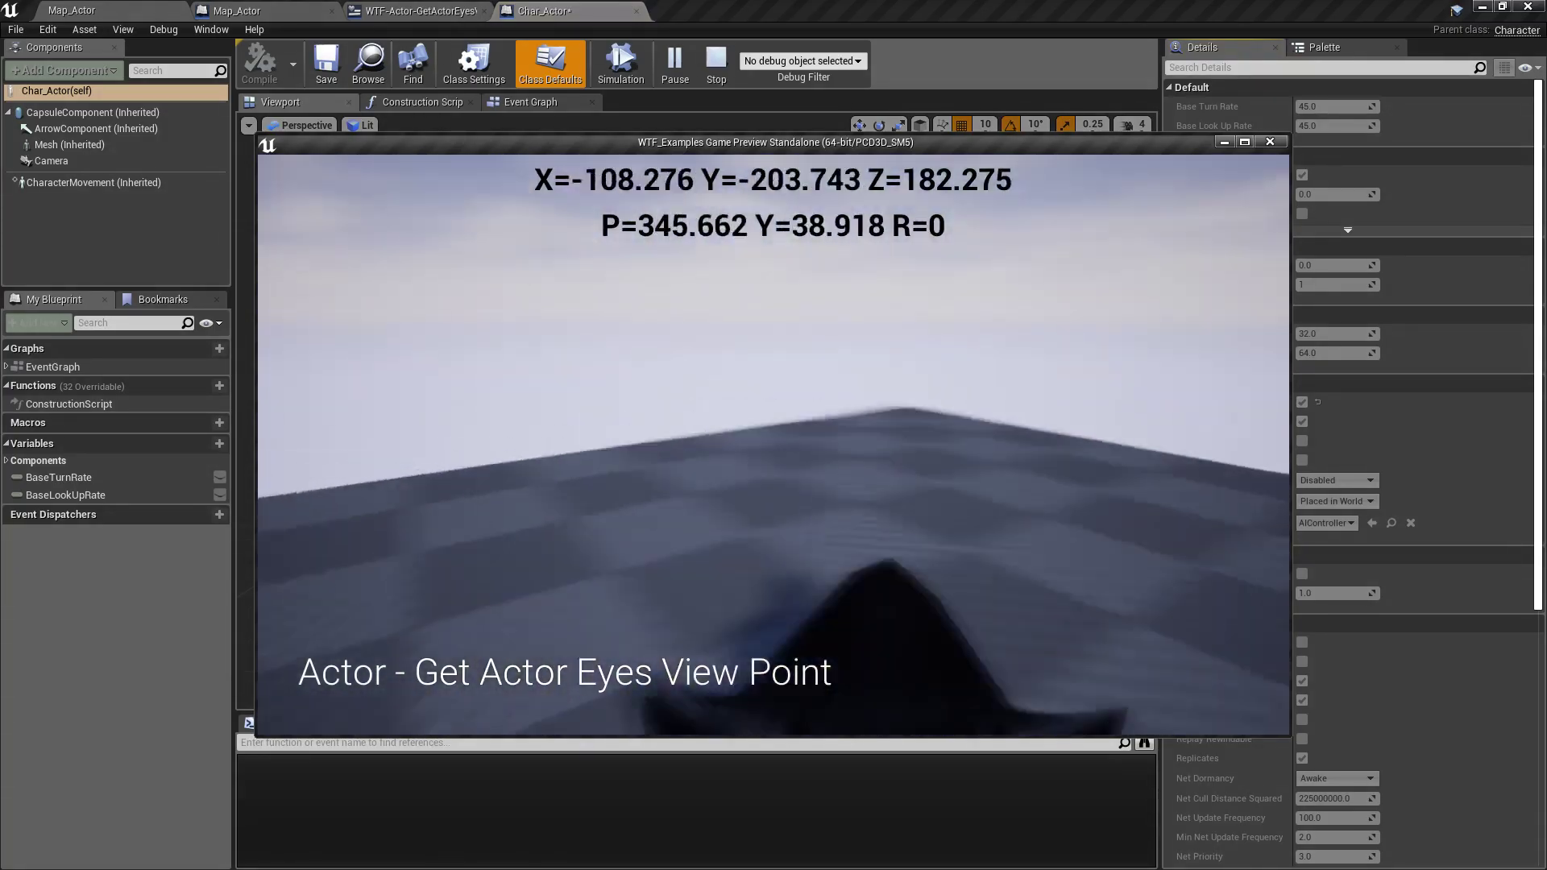
{"action": "key", "text": "w"}
{"action": "key", "text": "a"}
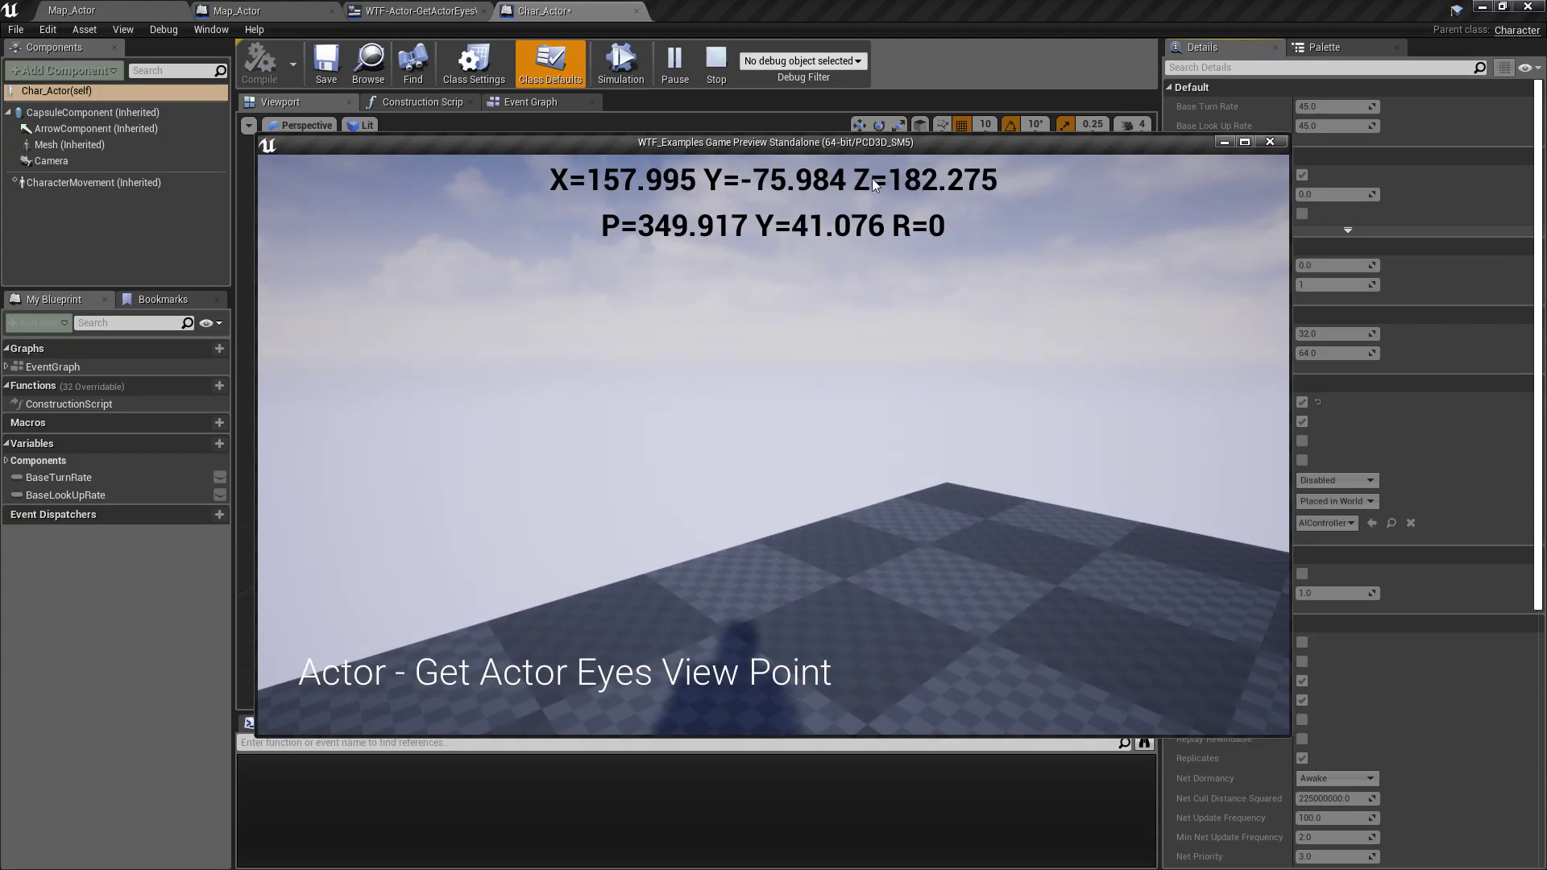
{"action": "key", "text": "Escape"}
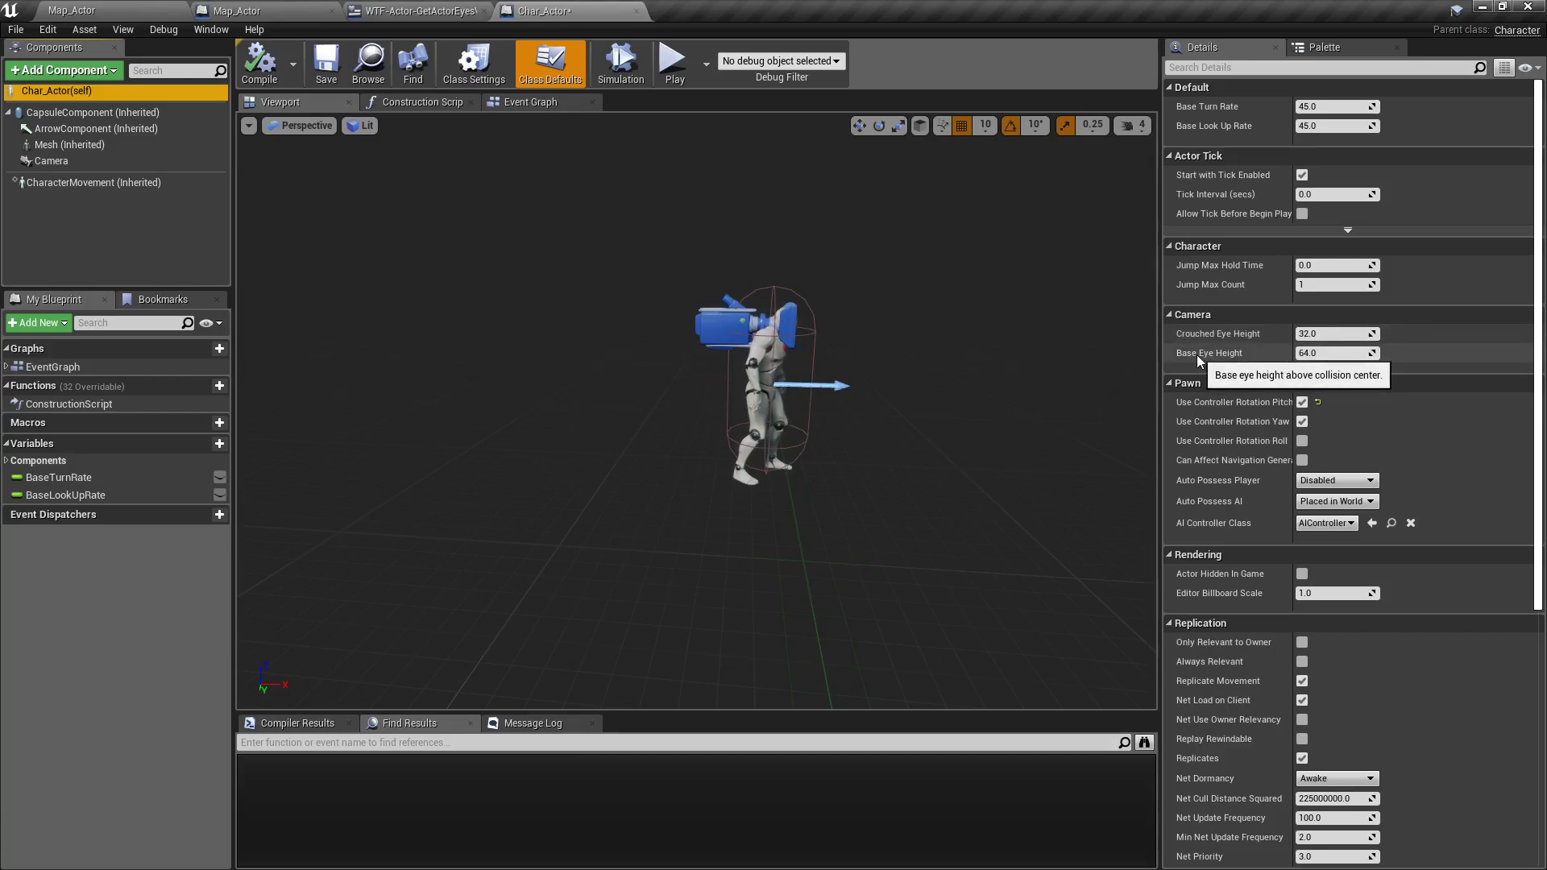
Set the character's Base Eye Height to 0 and test its effect on the reported location in a game preview.
{"action": "left_click", "coordinate": [1326, 356]}
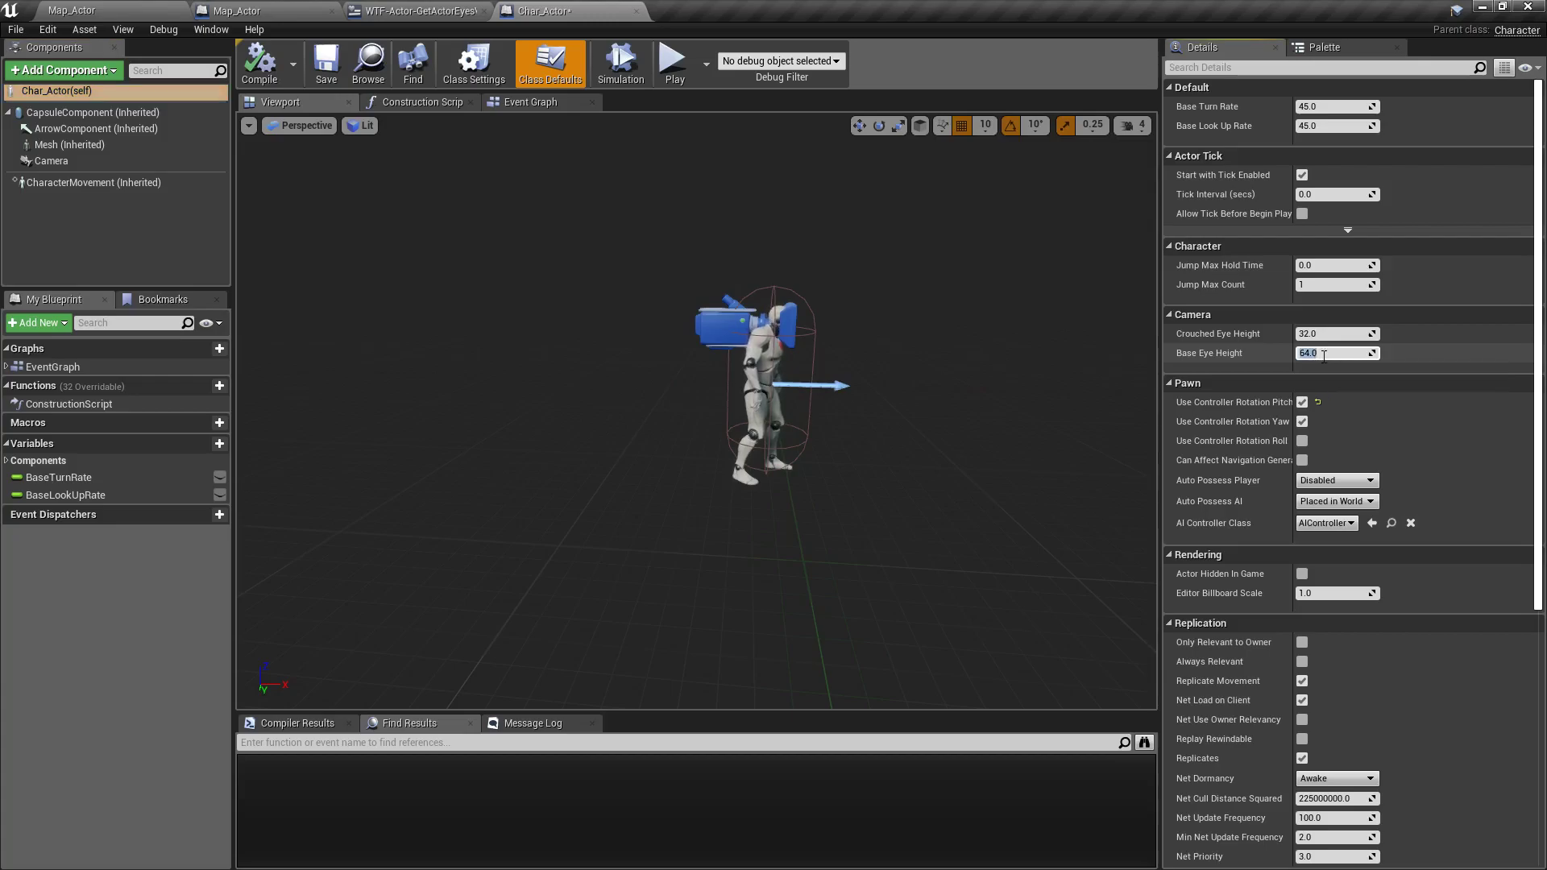
{"action": "left_click", "coordinate": [673, 62]}
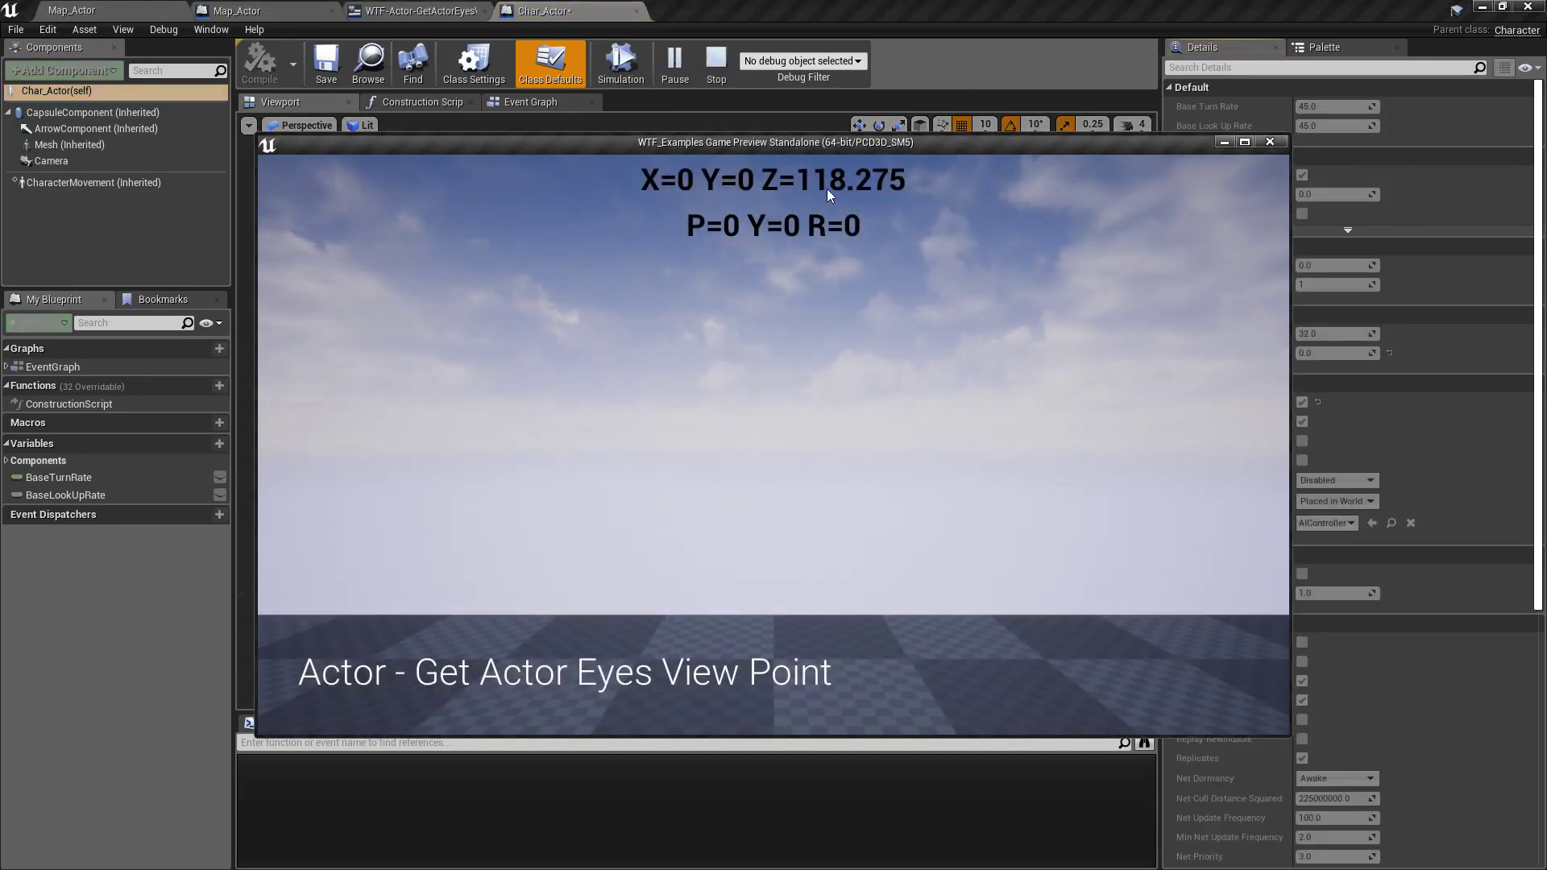
{"action": "key", "text": "Escape"}
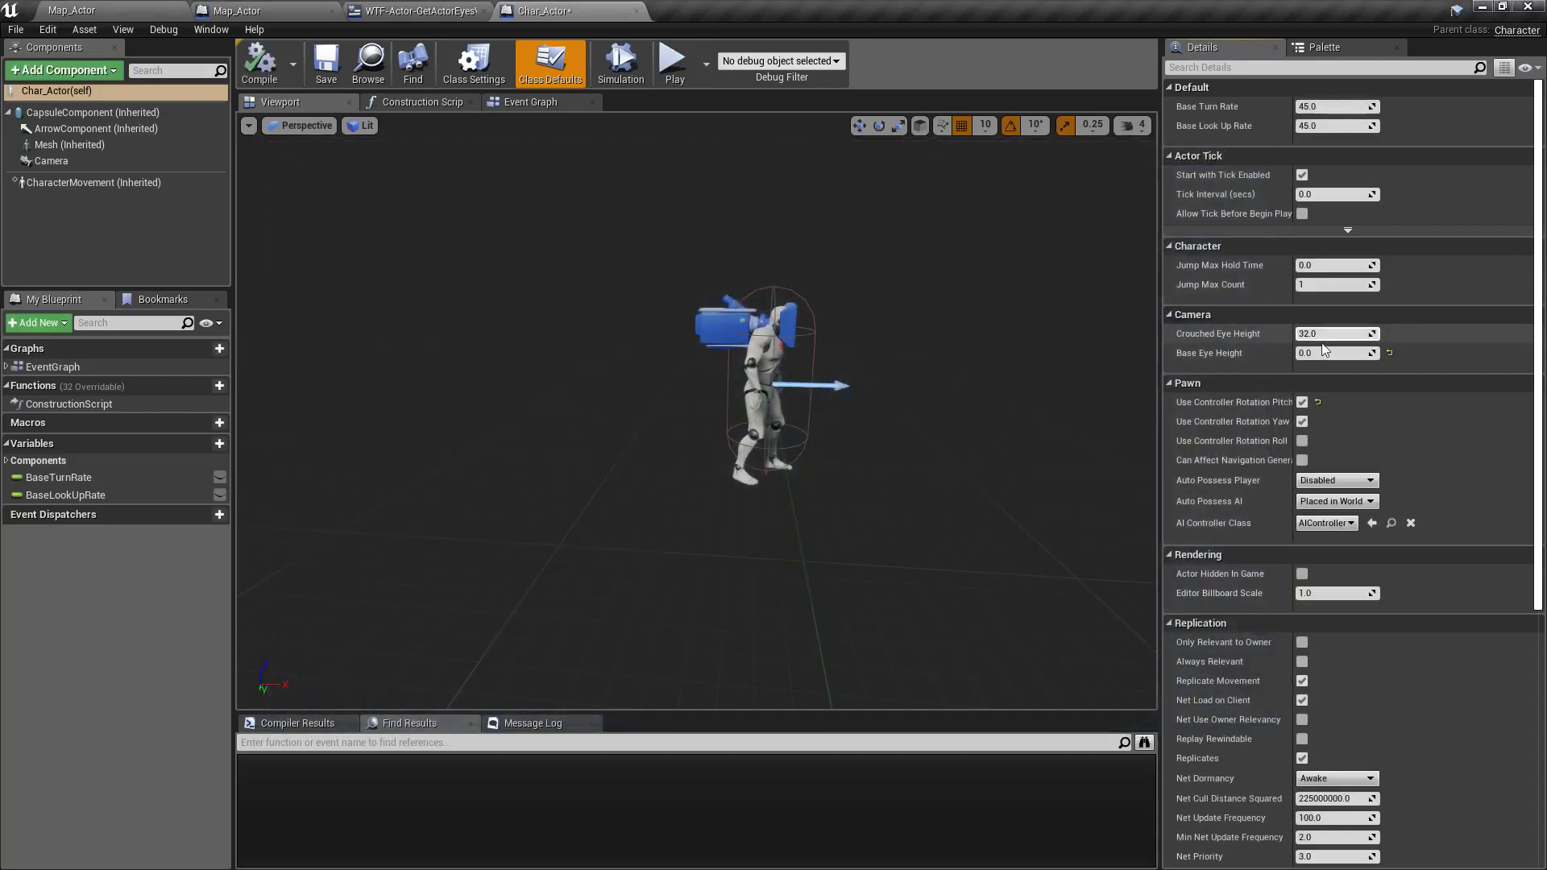
Set the character's Base Eye Height to 400 and test the reported location and rotation in a game preview.
{"action": "left_click", "coordinate": [1332, 353]}
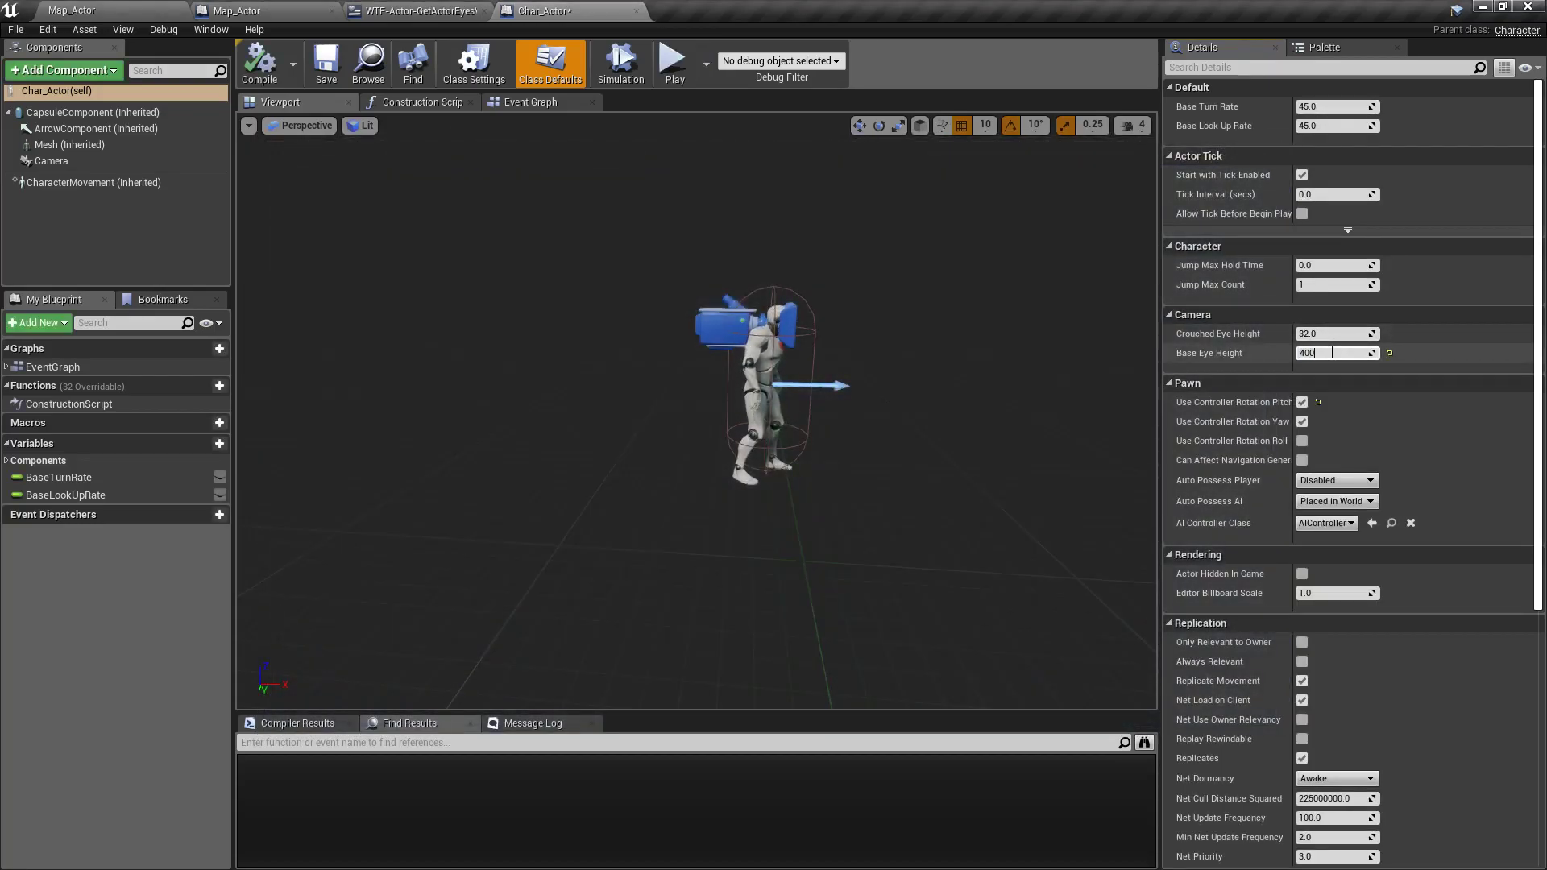
{"action": "type", "text": "400"}
{"action": "key", "text": "Return"}
{"action": "left_click", "coordinate": [674, 61]}
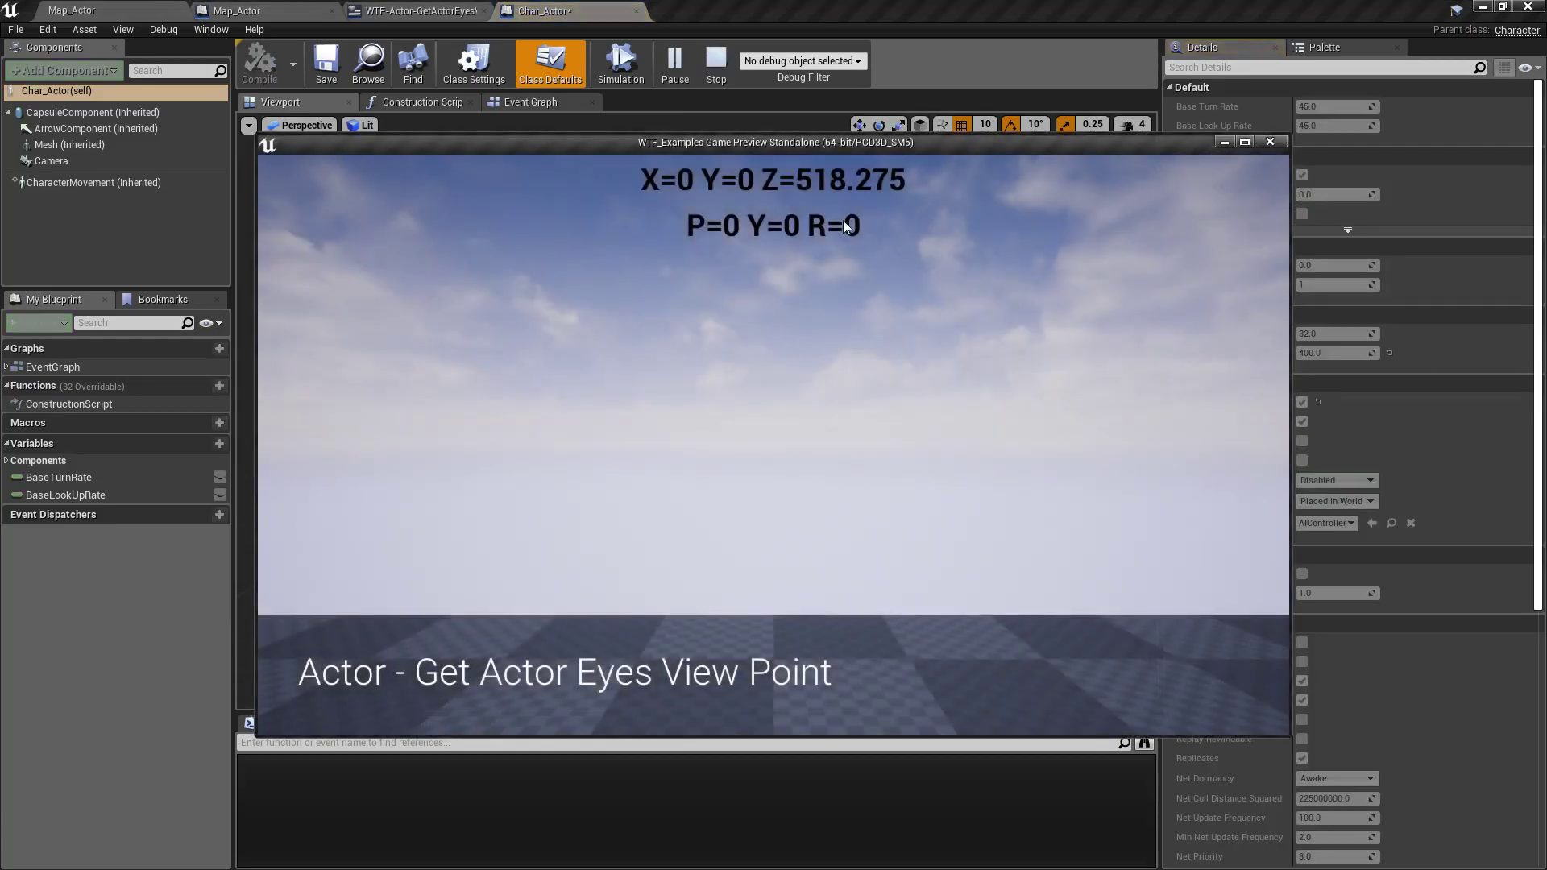
{"action": "left_click", "coordinate": [817, 189]}
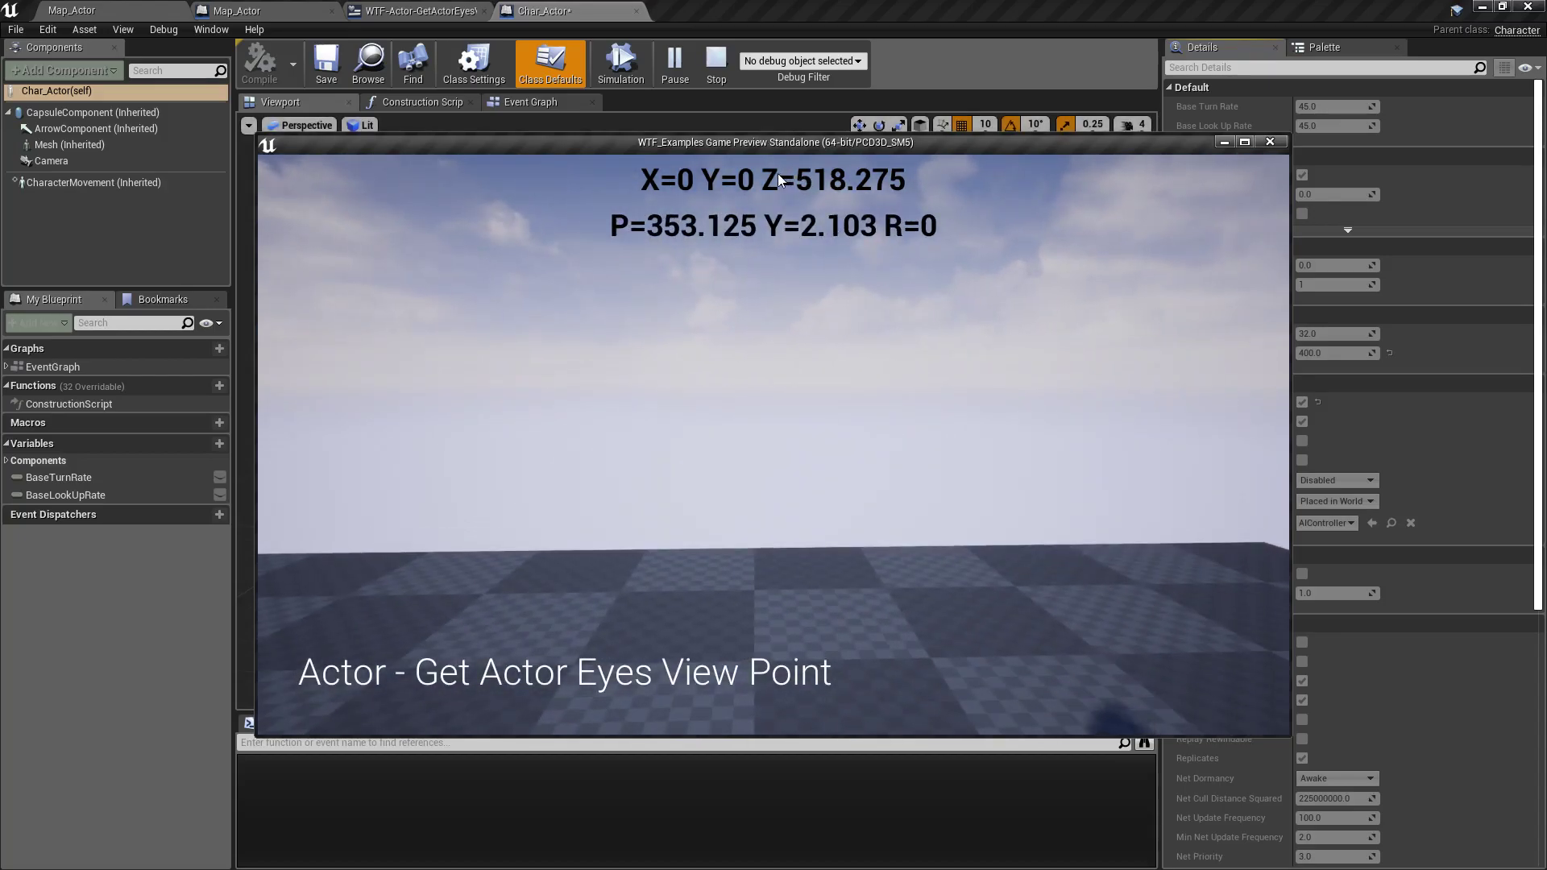
{"action": "key", "text": "Escape"}
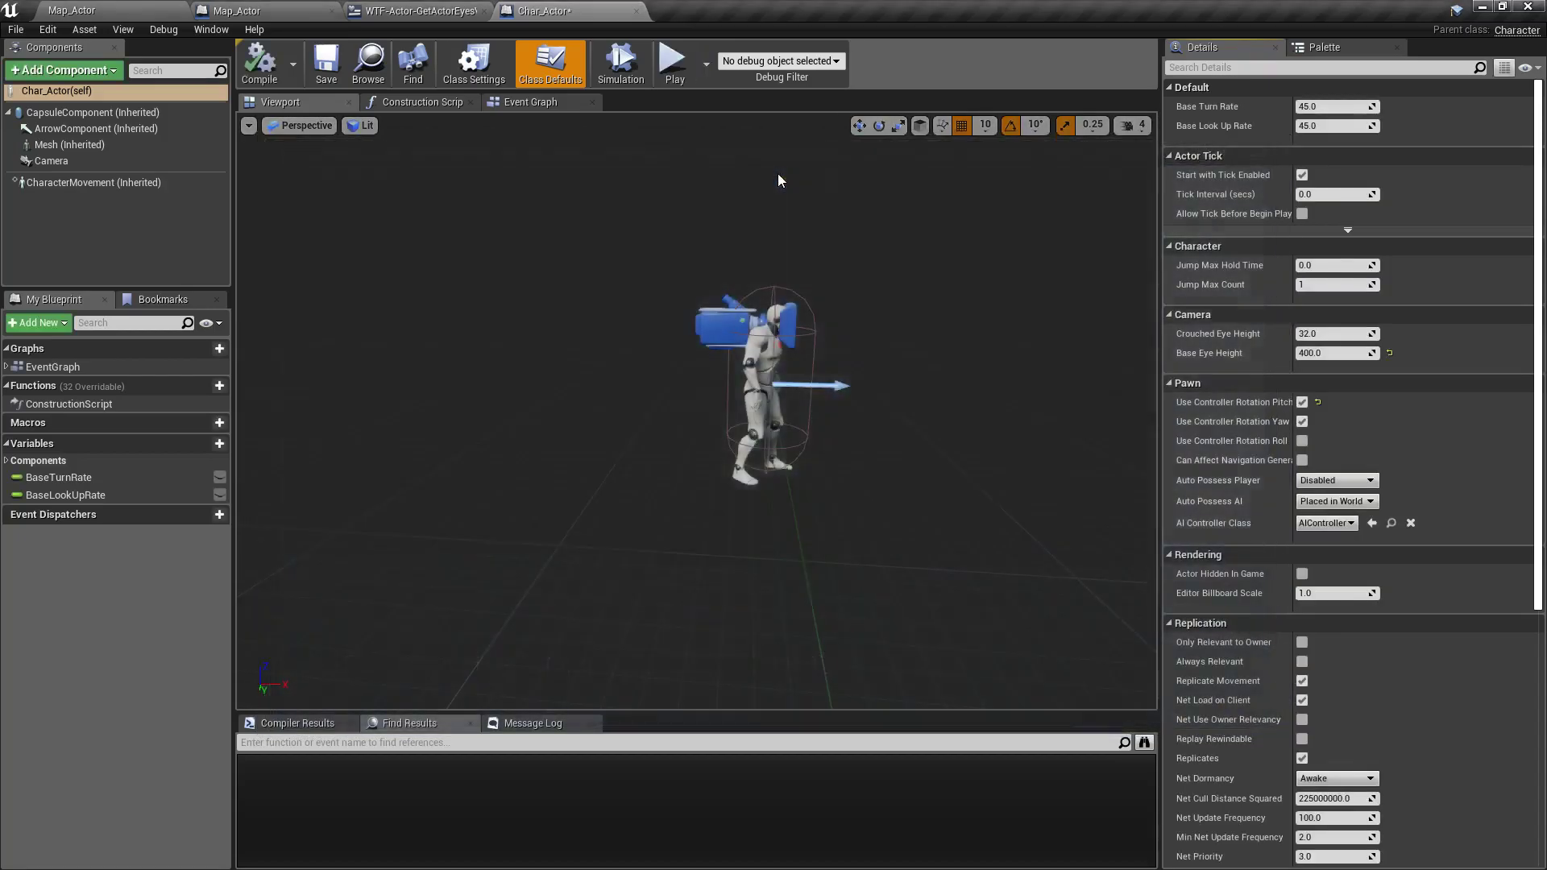
Focus on the character mesh and reset Base Eye Height to its default of 64 in the Char_Actor class defaults.
{"action": "left_click", "coordinate": [766, 342]}
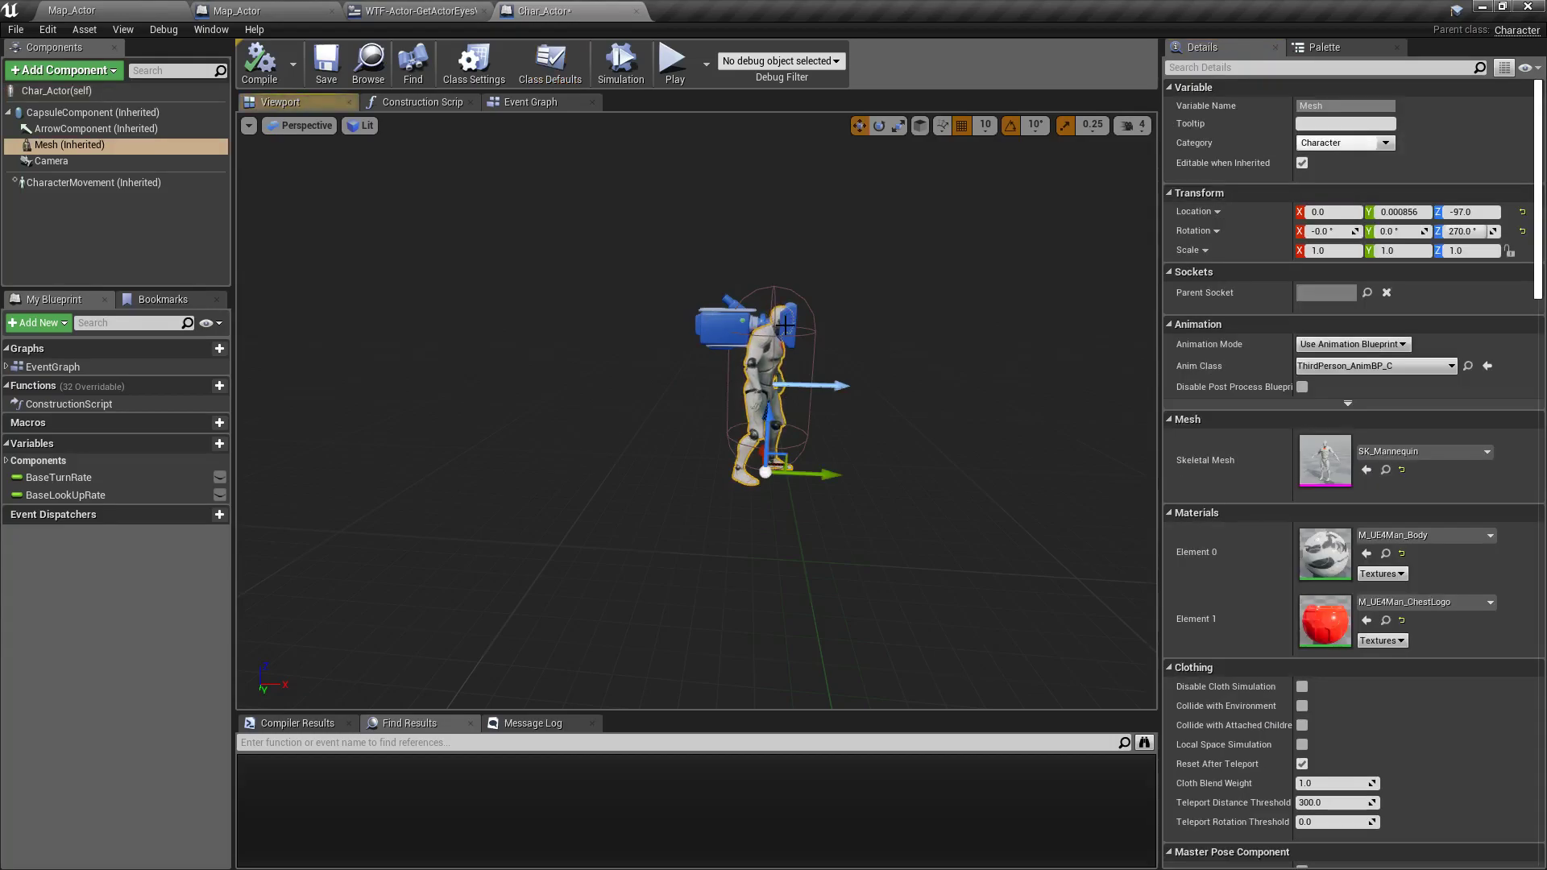
{"action": "key", "text": "f"}
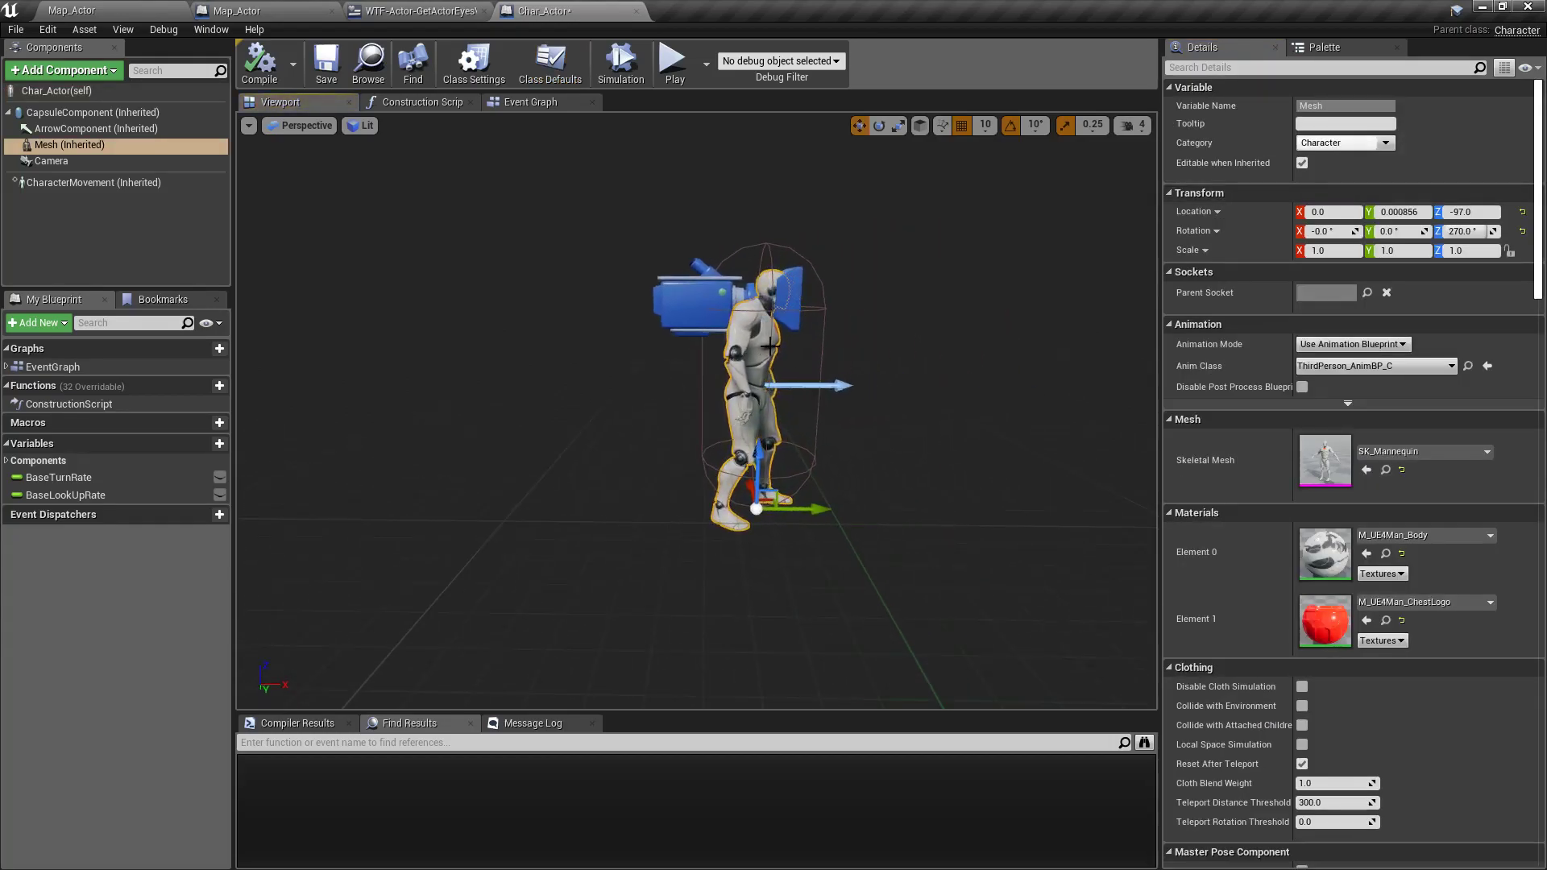
{"action": "left_click", "coordinate": [120, 92]}
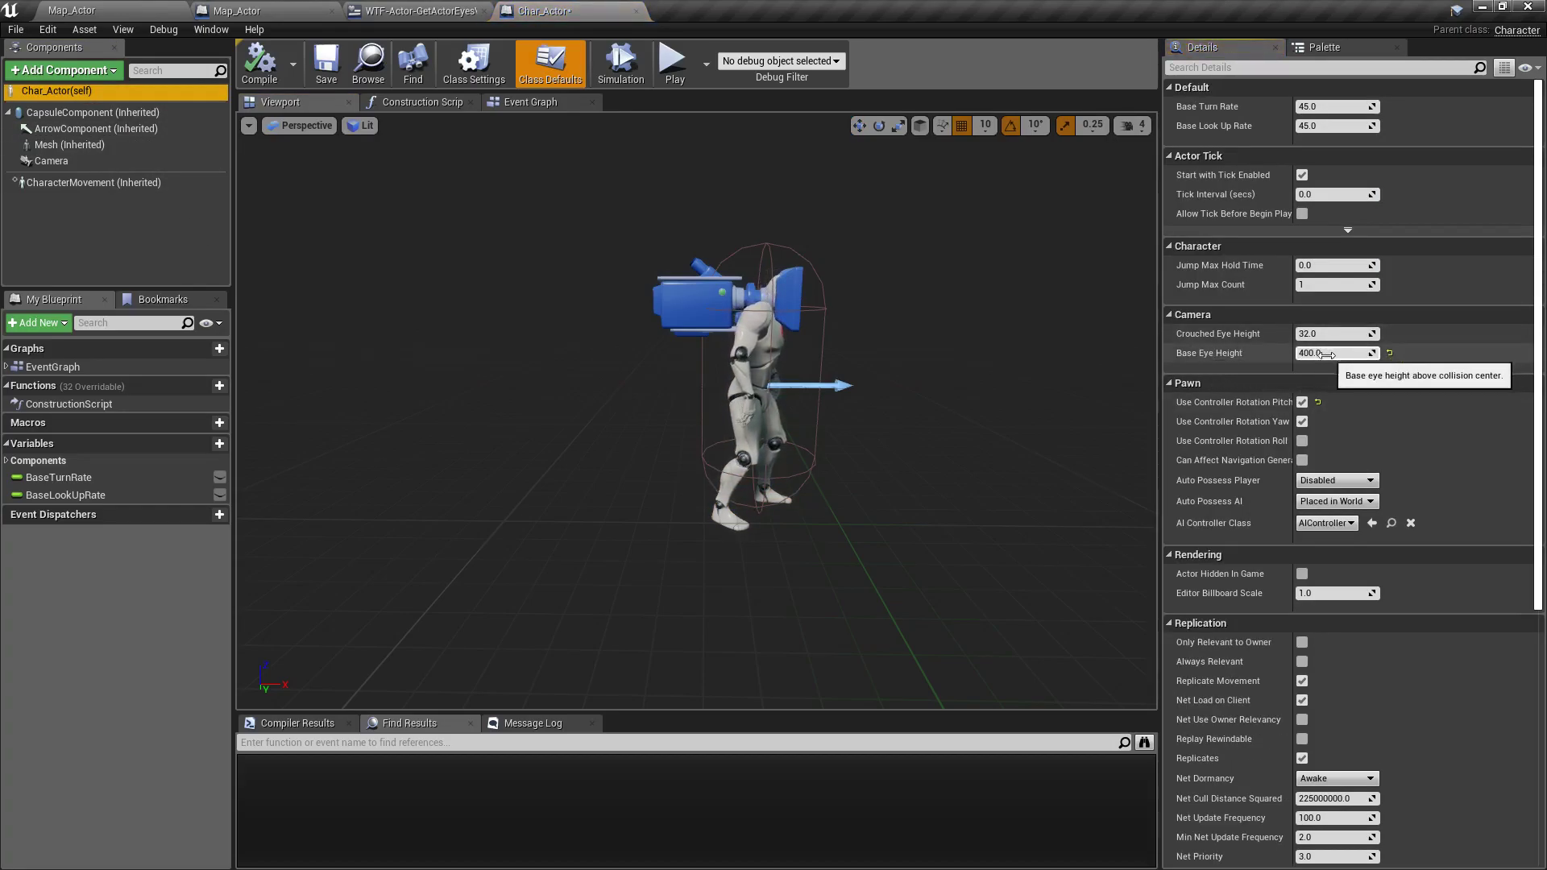
{"action": "left_click", "coordinate": [1389, 353]}
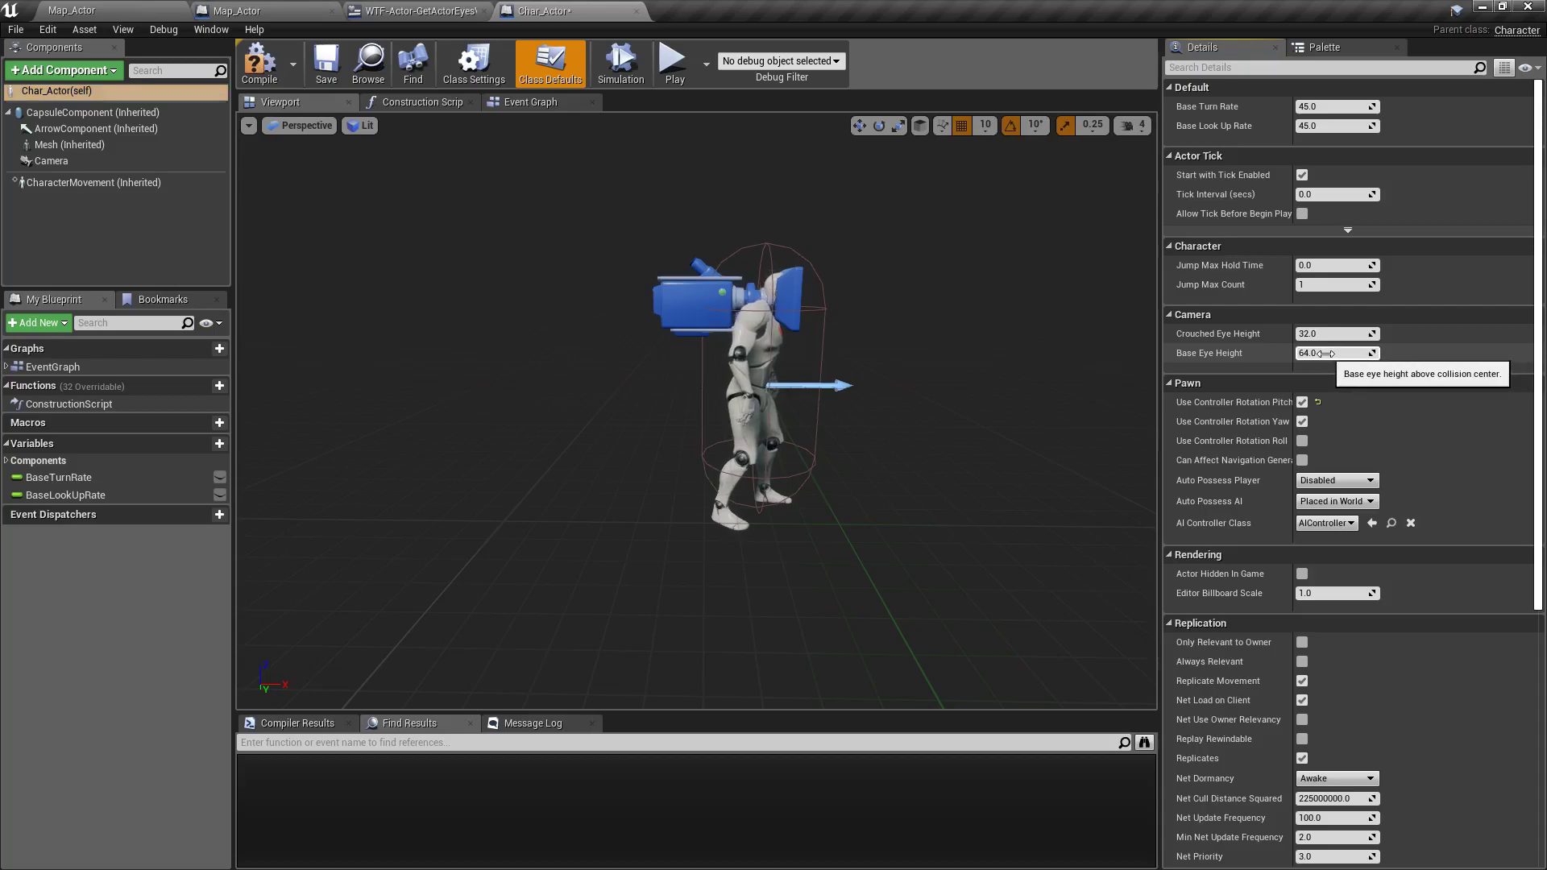
Compare the Camera's location with the character's Base Eye Height and check the reported eye view point in a game preview.
{"action": "left_click", "coordinate": [773, 297]}
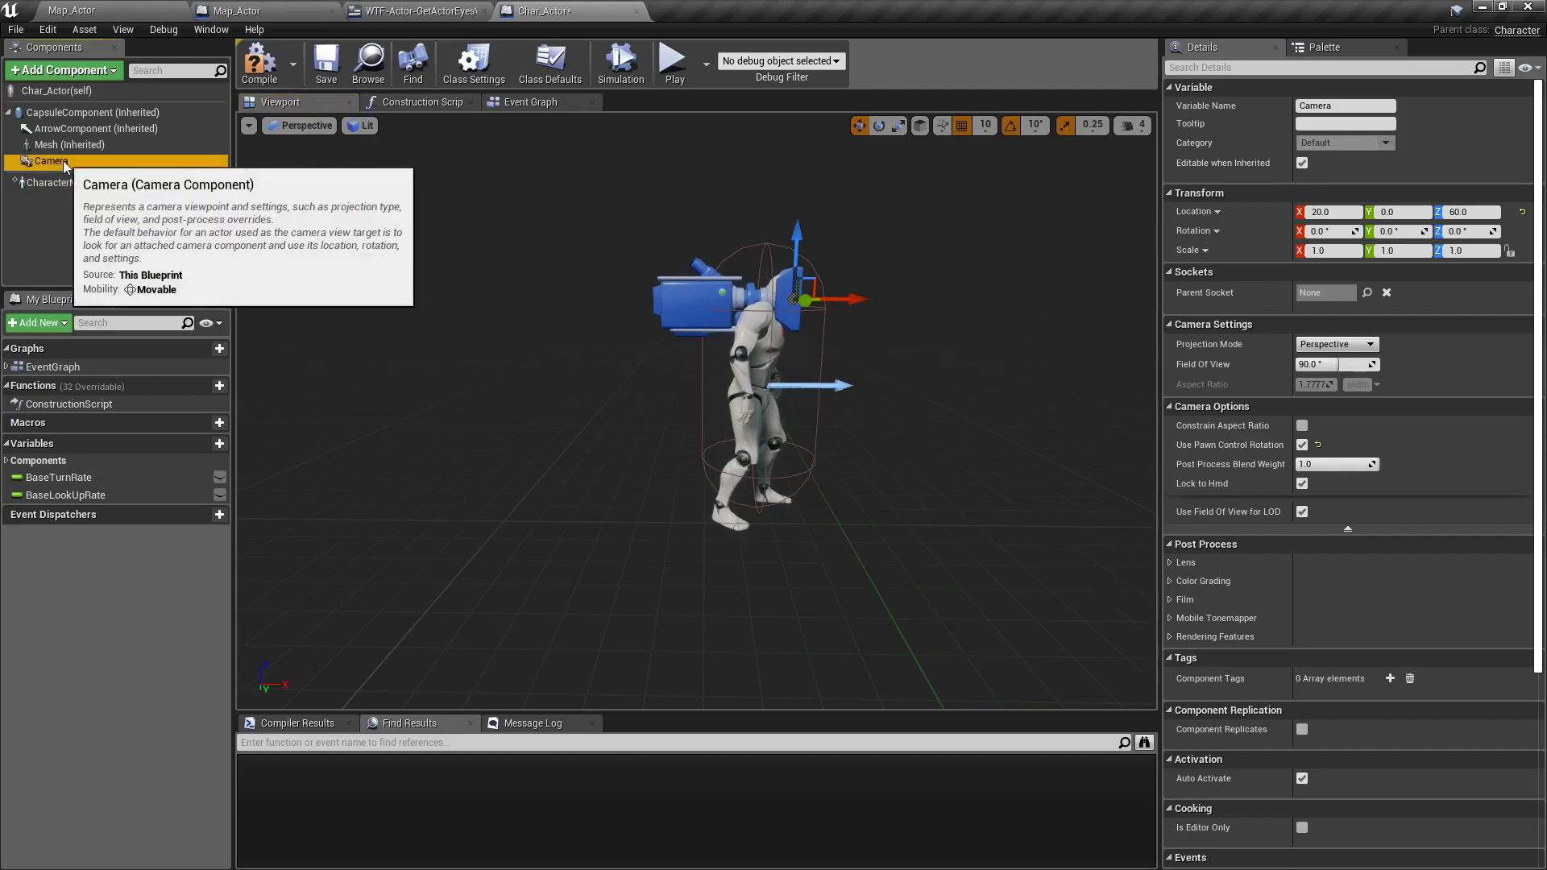
{"action": "left_click", "coordinate": [57, 90]}
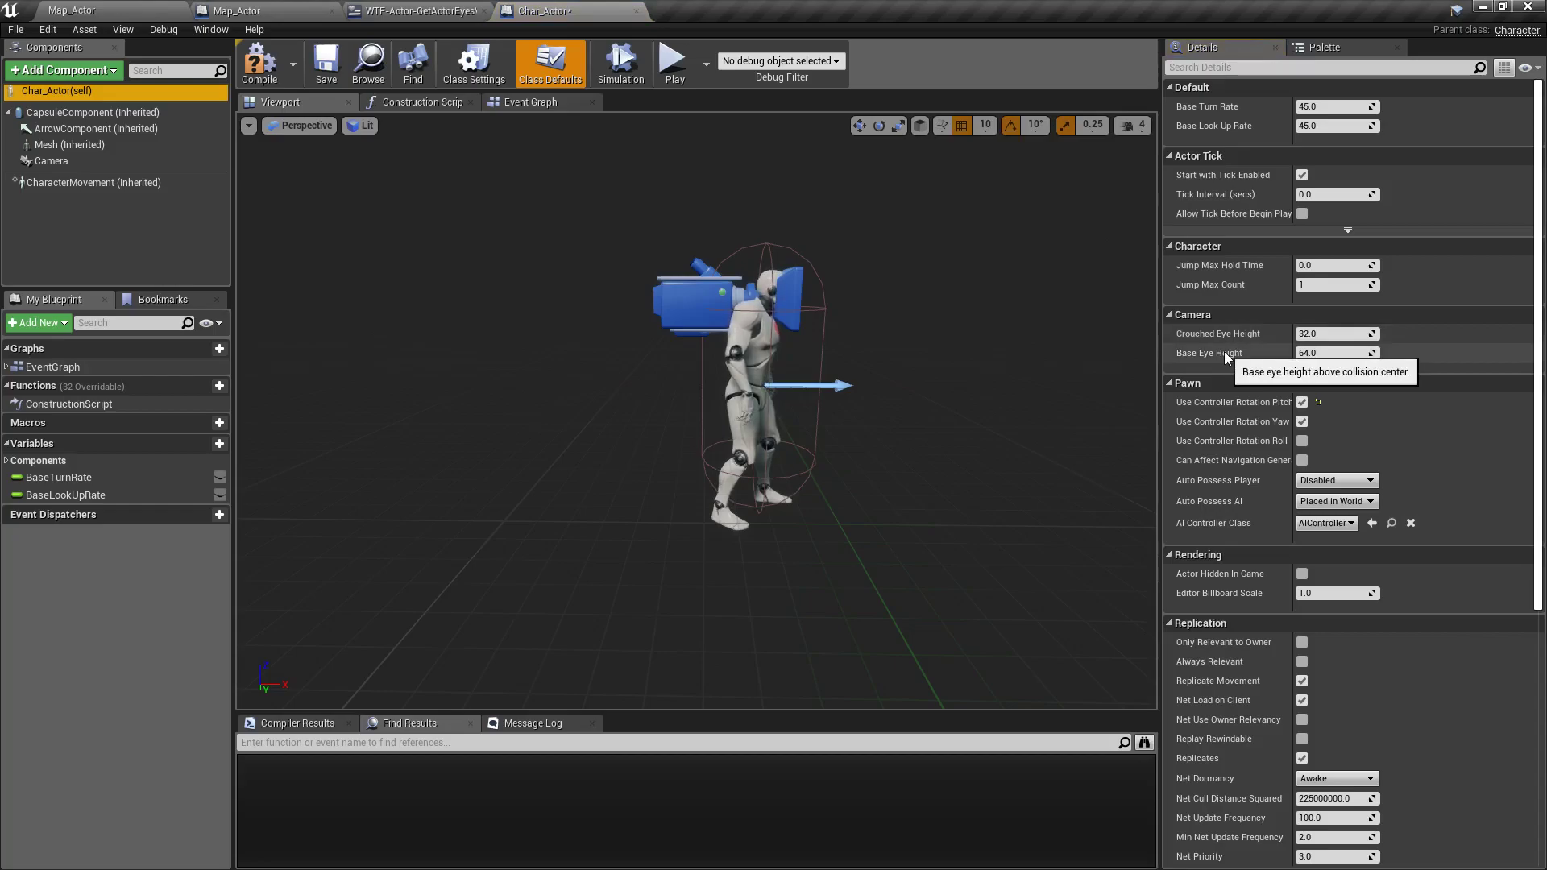
{"action": "left_click", "coordinate": [670, 66]}
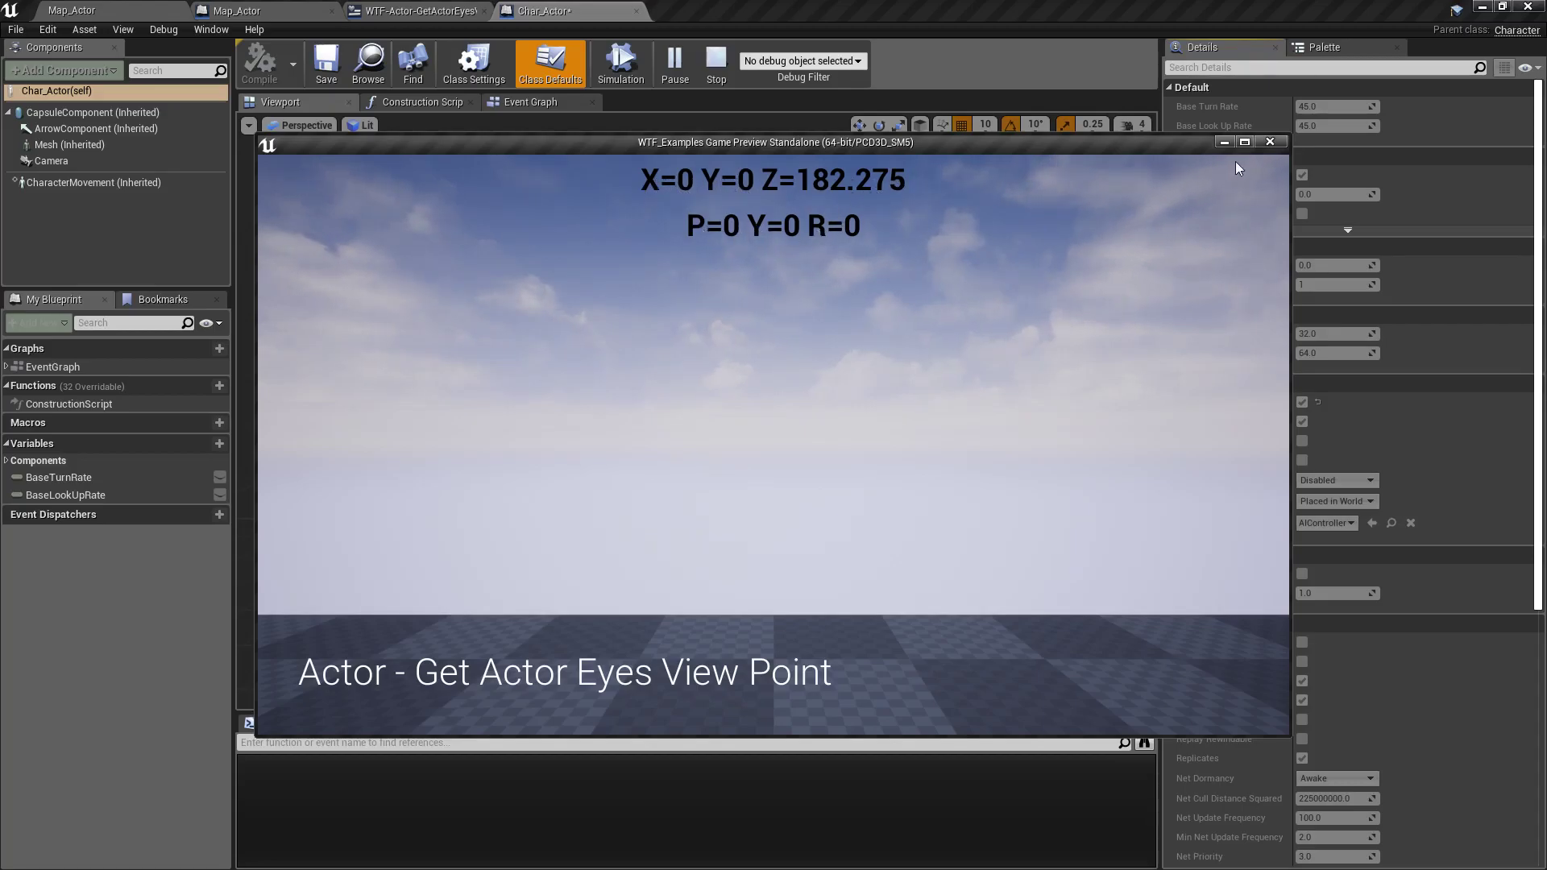
{"action": "left_click", "coordinate": [1270, 143]}
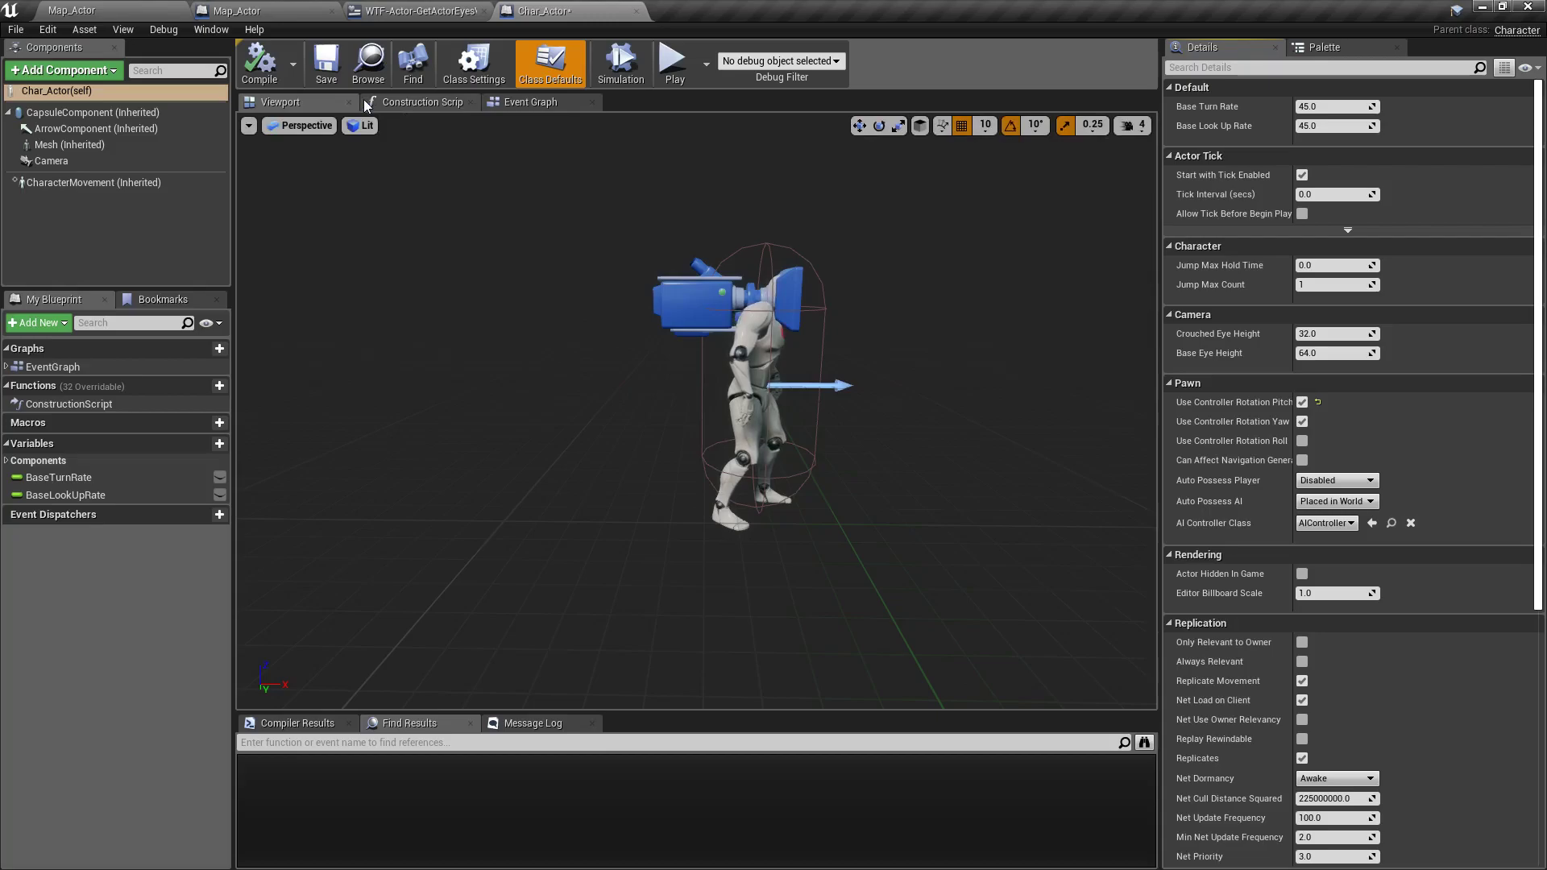
Review the Get Actor Eyes View Point node and its description in the WTF-Actor-GetActorEyesViewPoint event graph.
{"action": "left_click", "coordinate": [419, 11]}
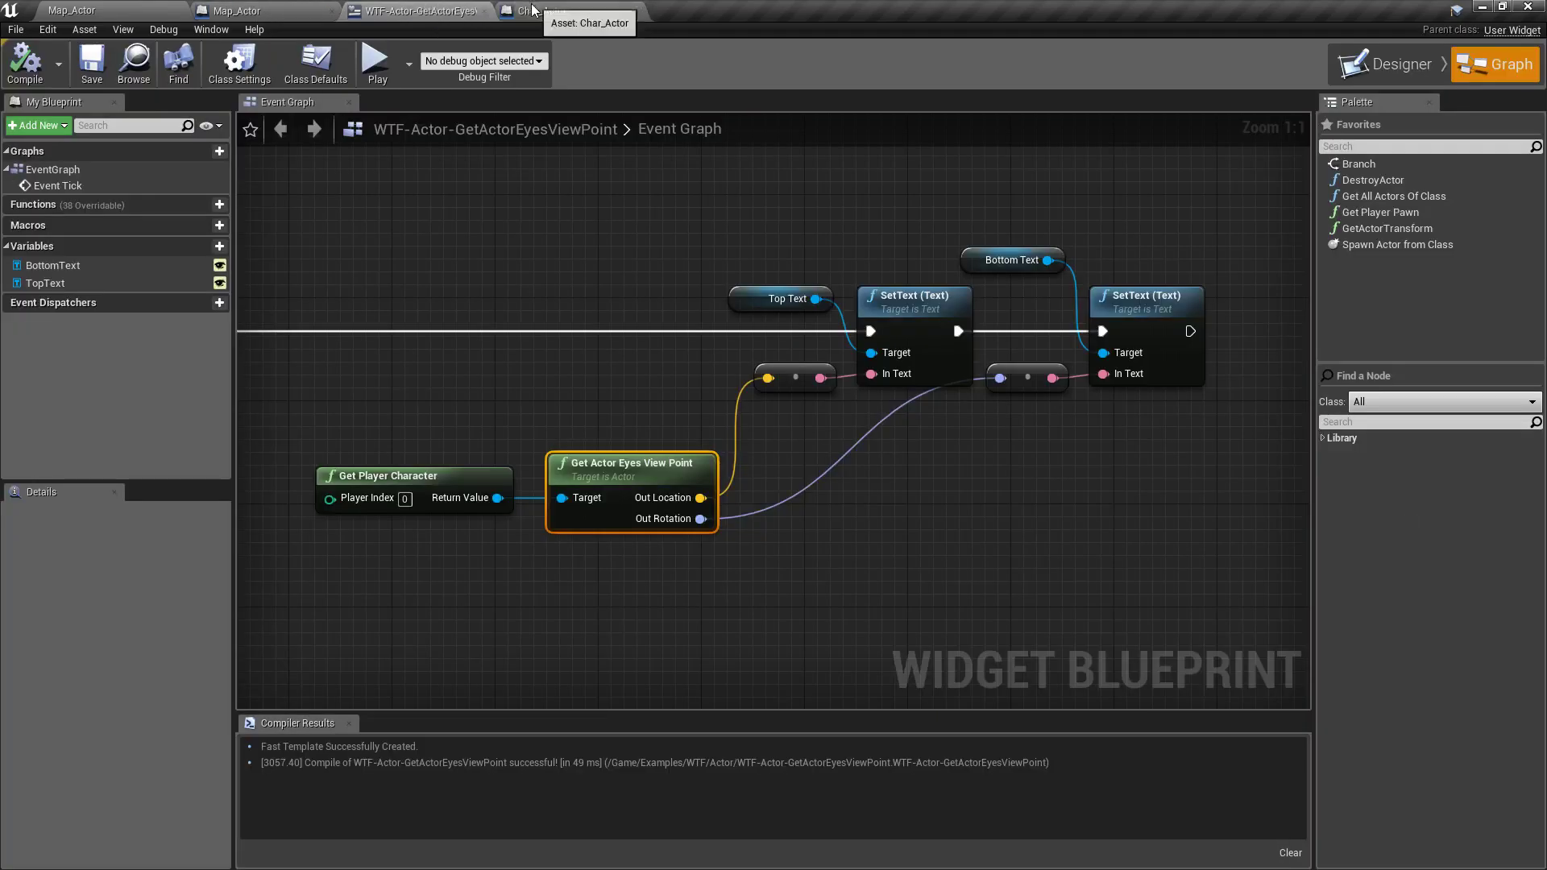
{"action": "right_click_drag", "start_coordinate": [522, 577], "coordinate": [484, 549]}
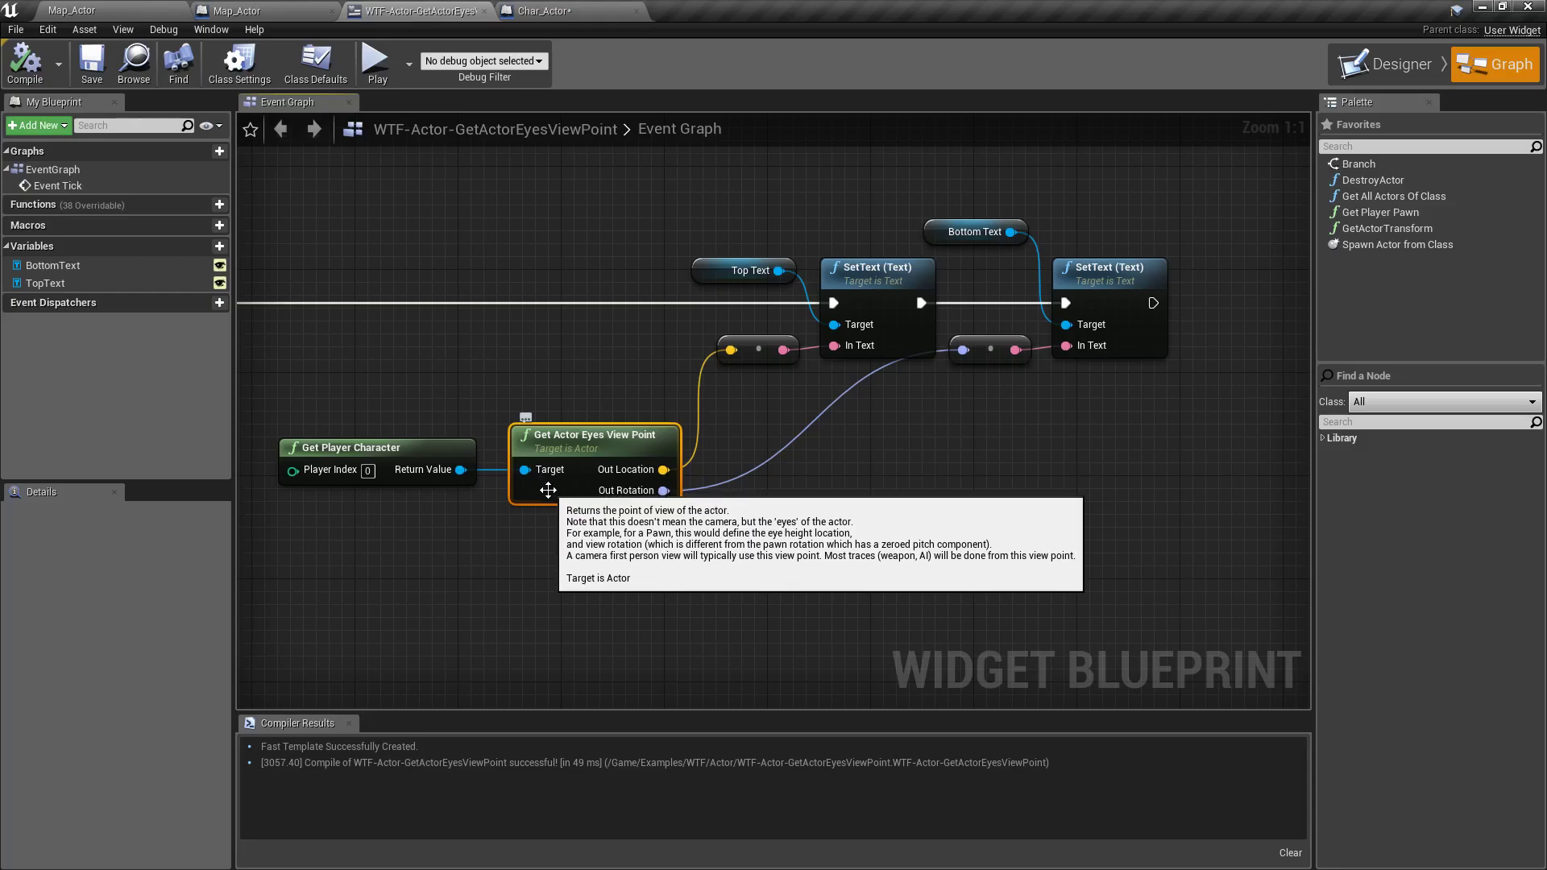
{"action": "right_click_drag", "start_coordinate": [635, 510], "coordinate": [543, 484]}
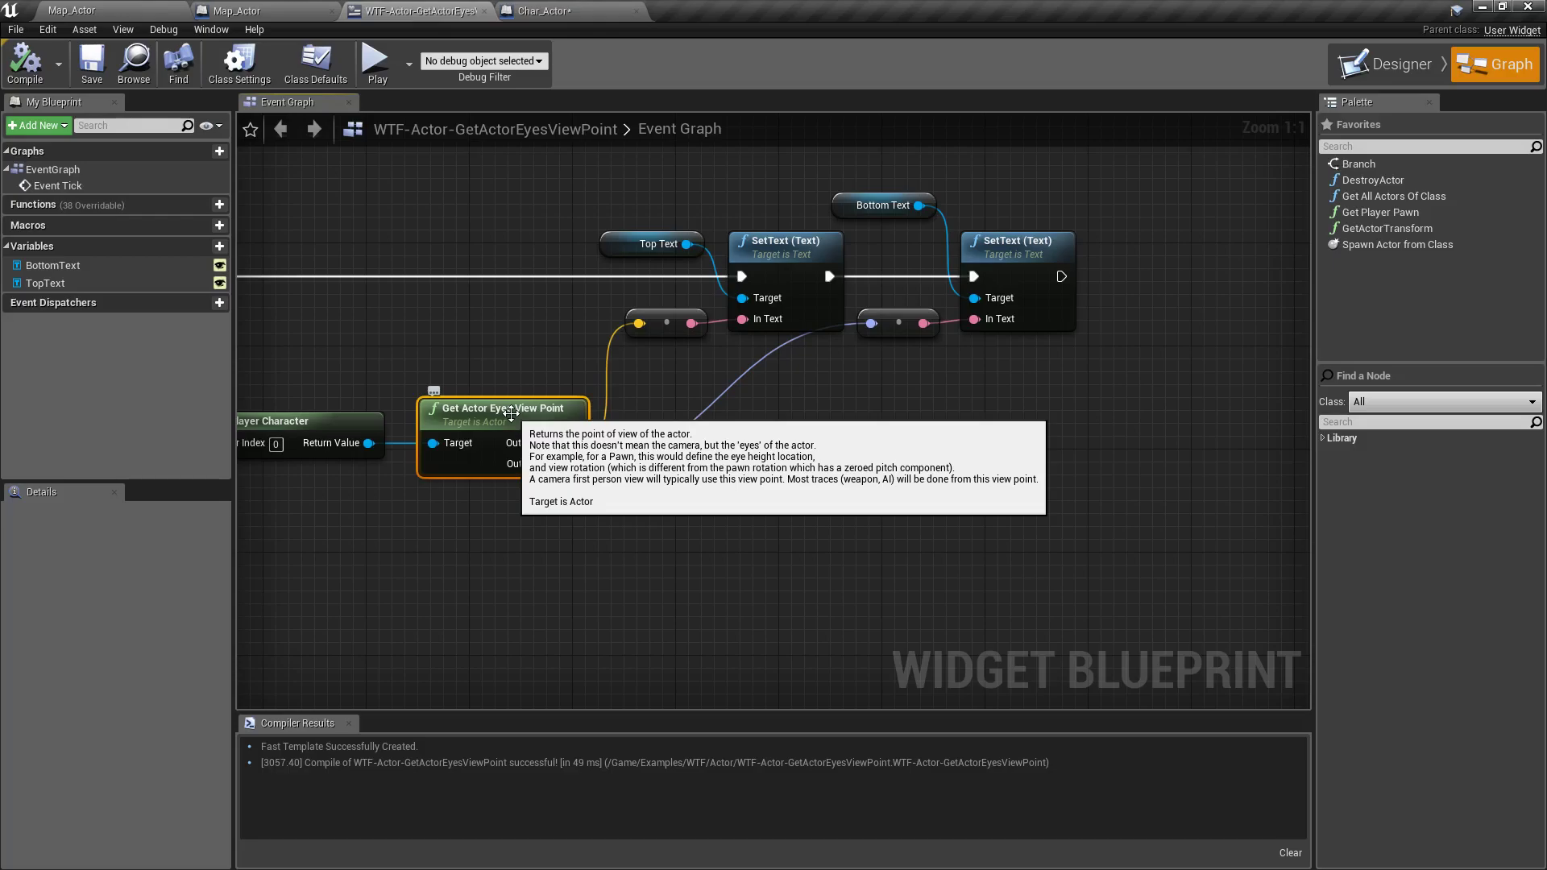
{"action": "right_click_drag", "start_coordinate": [572, 563], "coordinate": [756, 560]}
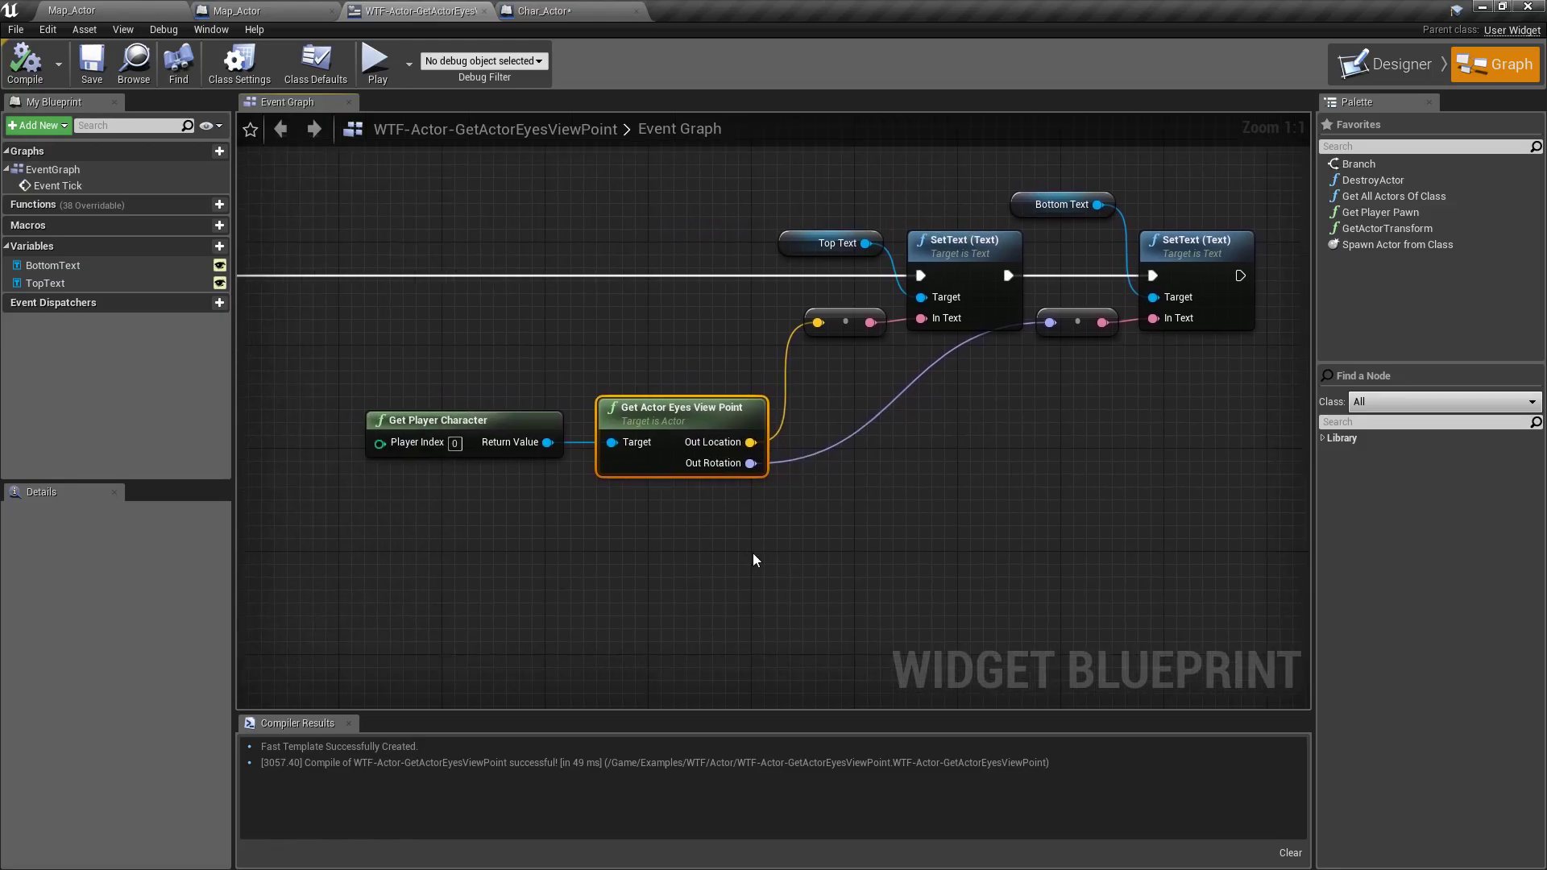